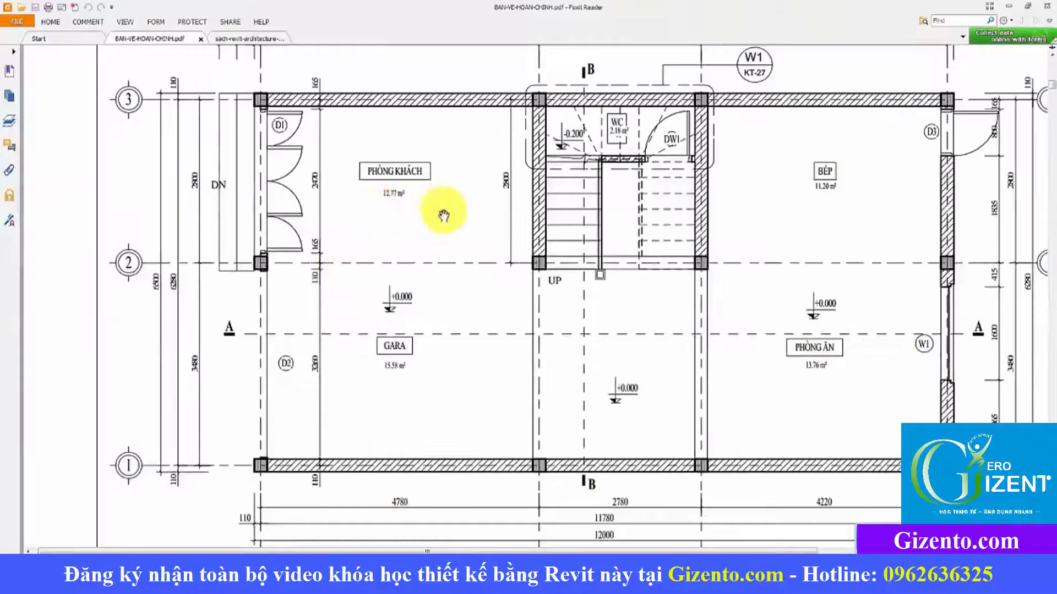
- Pan the PDF ground-floor drawing to bring the lower grid bubbles and title into view
drag(444, 216, 433, 111)
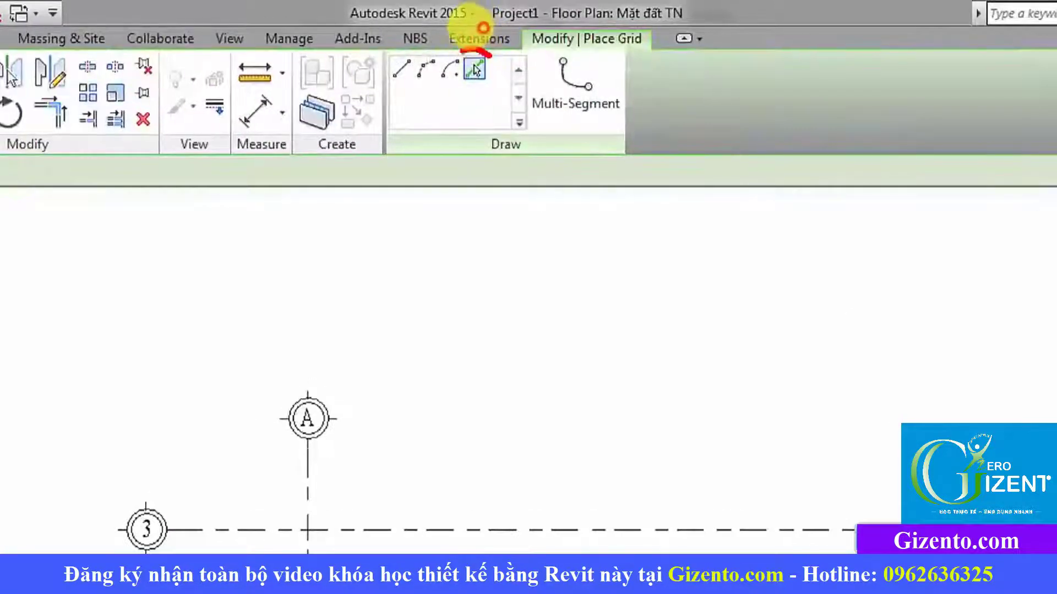
- Create grid B 4780 from grid A by picking lines, then check the PDF bay widths
click(474, 70)
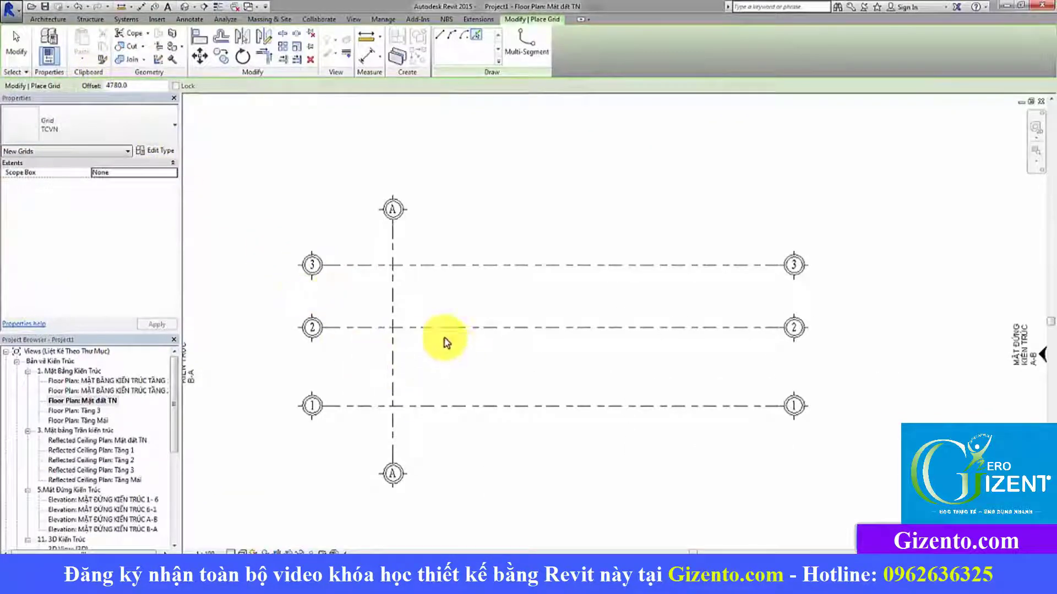
click(395, 356)
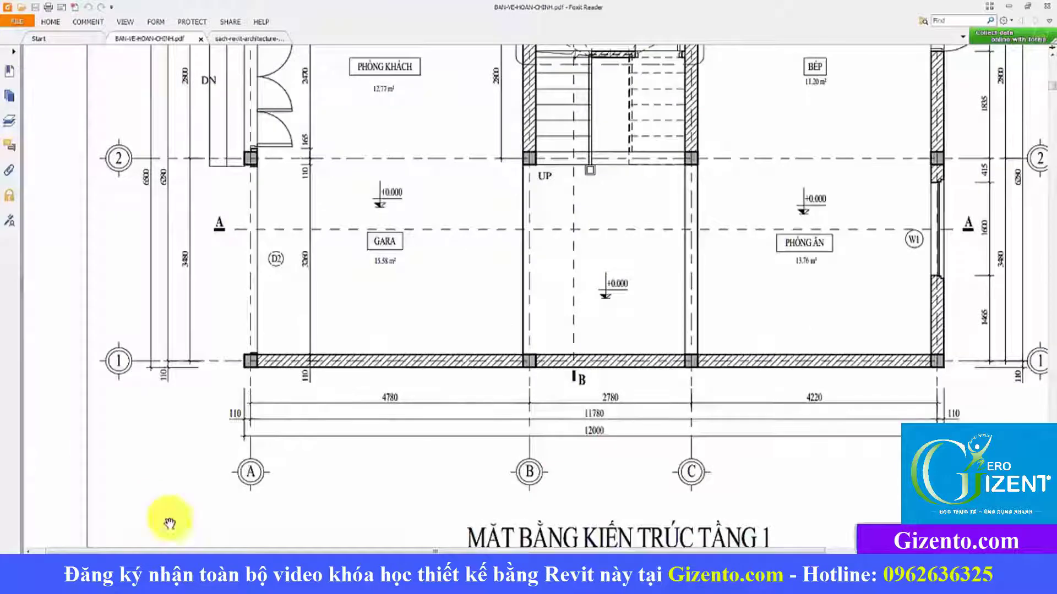
drag(550, 400, 548, 425)
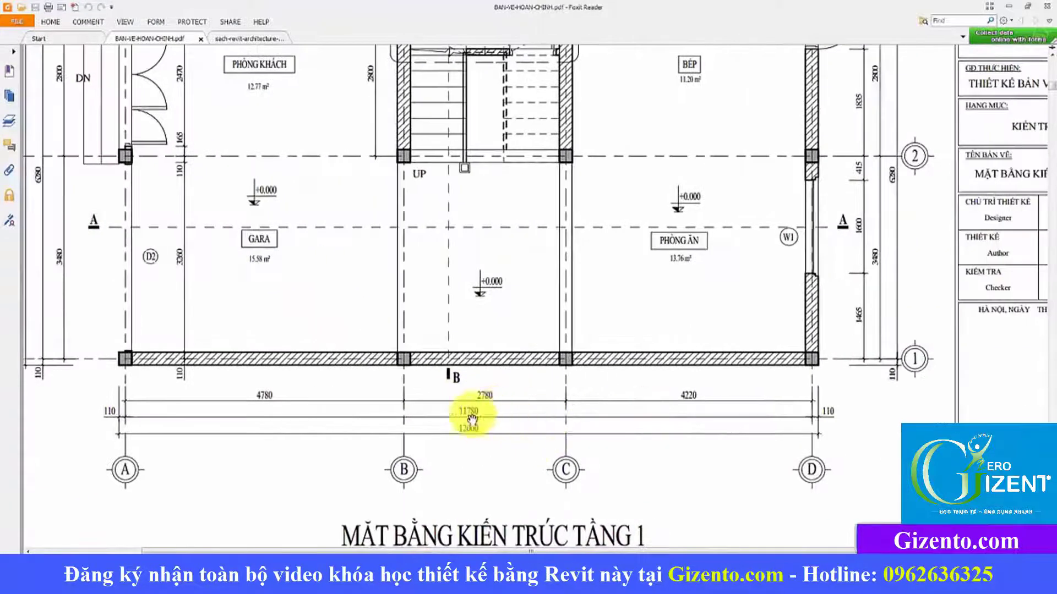
key(alt+Tab)
- Add grid C 2780 right of grid B and verify the spacing on the PDF
click(134, 88)
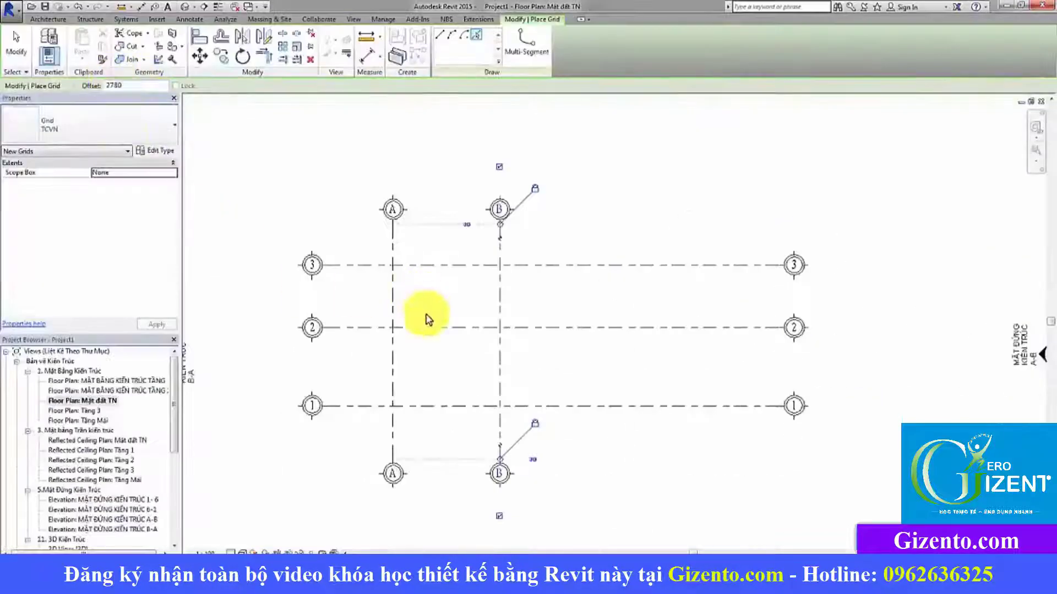
click(502, 365)
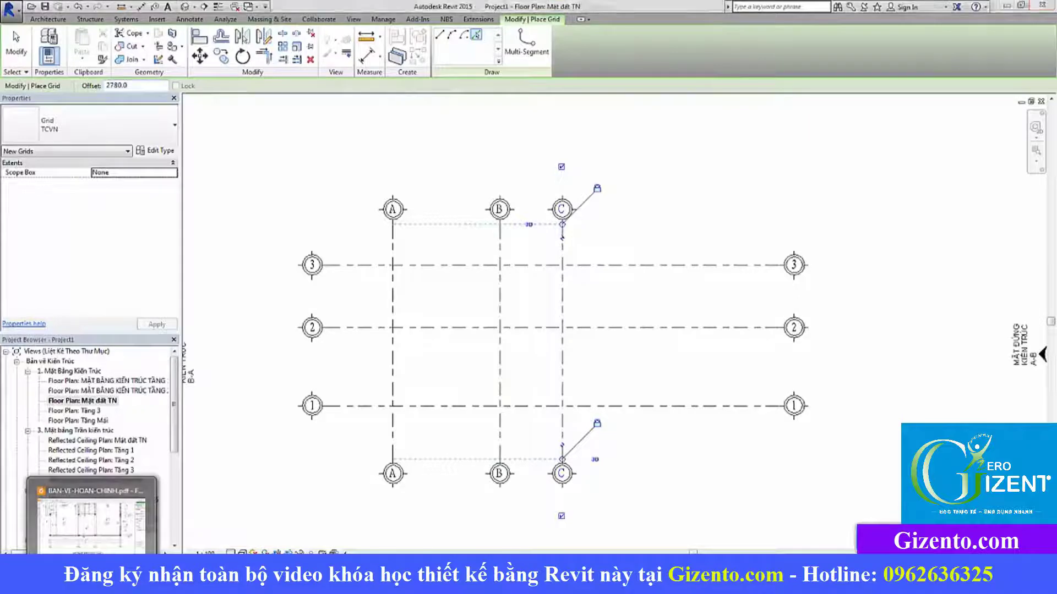
click(99, 512)
ctrl+scroll(559, 436, up, 2)
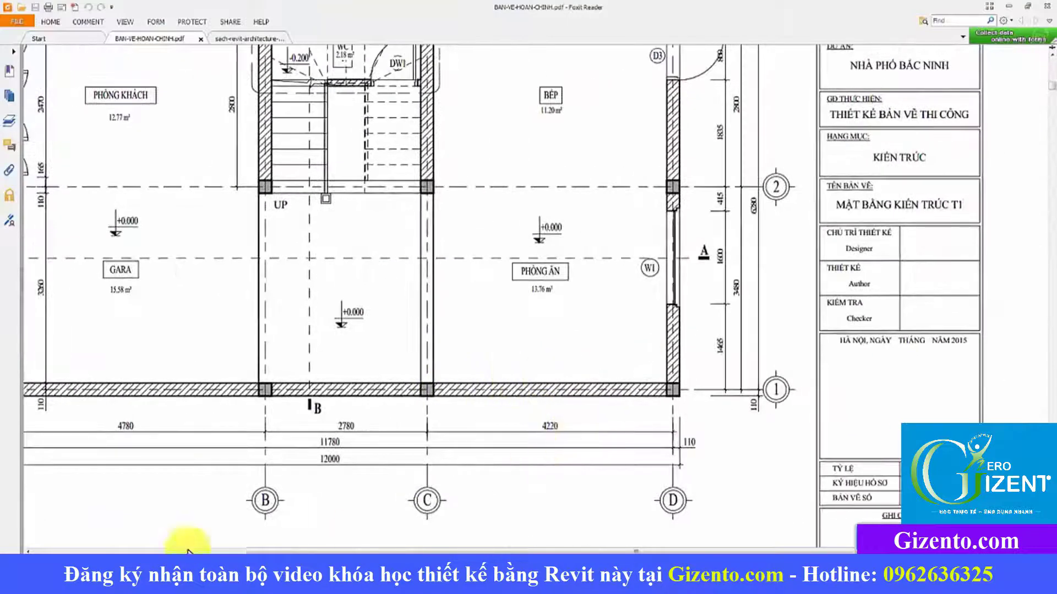
click(129, 550)
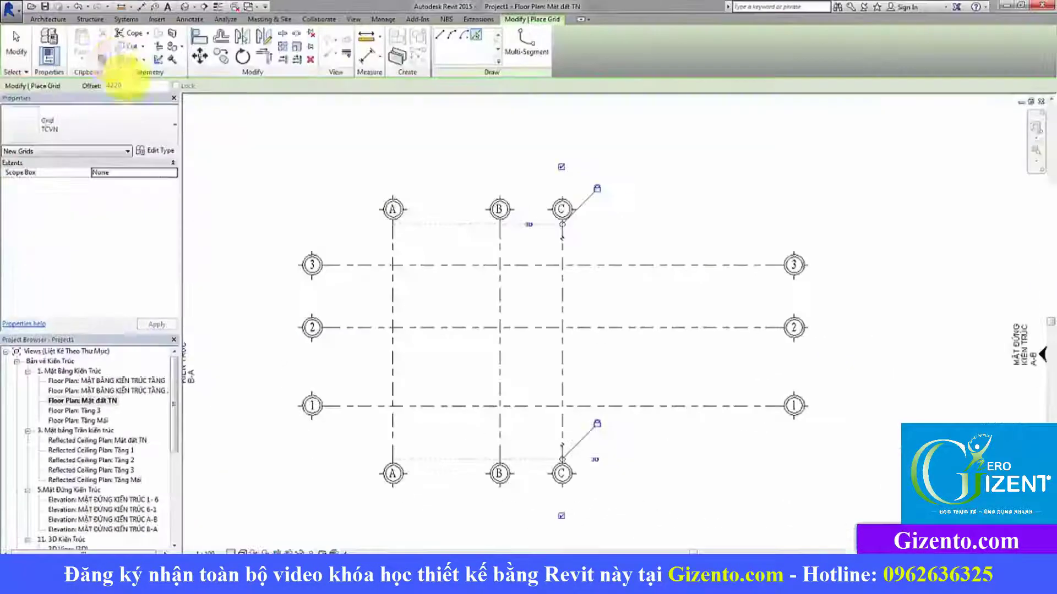
- Add grid D 4220 right of grid C and finish grid placement
click(564, 366)
key(Escape)
key(Escape)
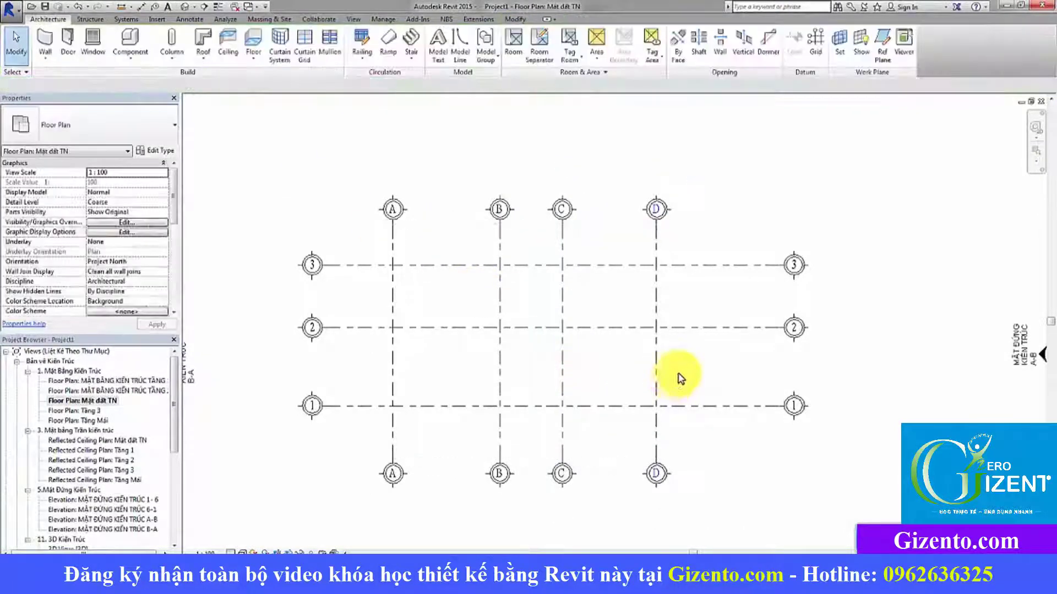
click(751, 265)
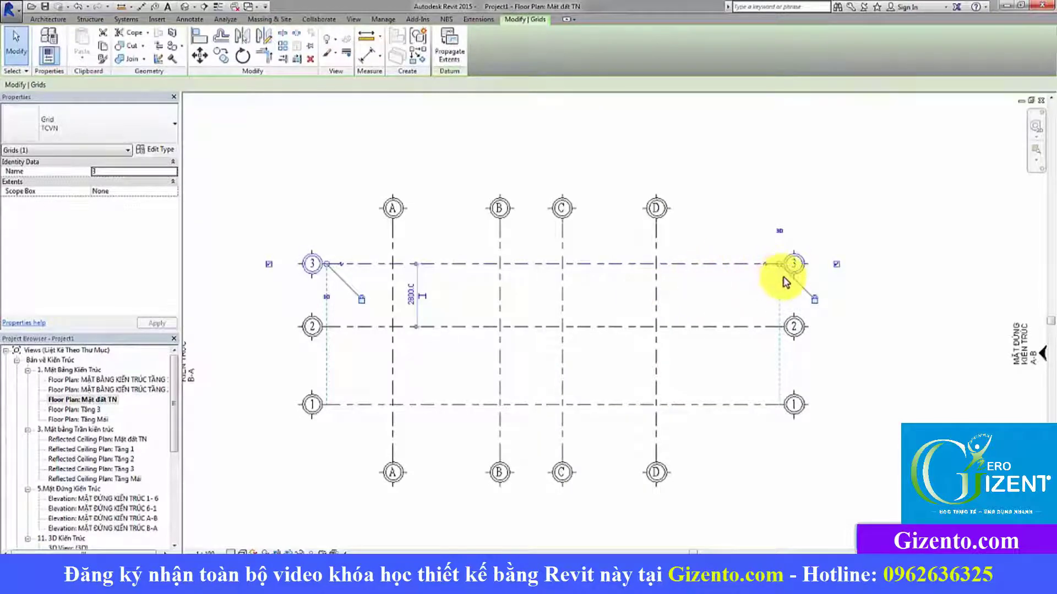
- Drag the right ends of grids 1–3 to stop just past grid D
click(749, 275)
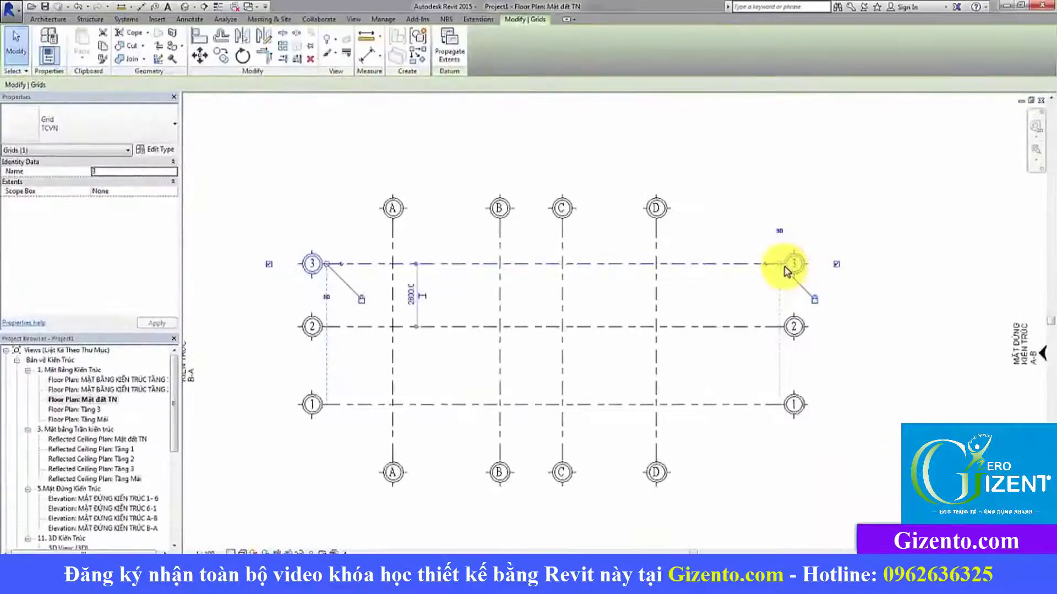
drag(780, 268, 729, 265)
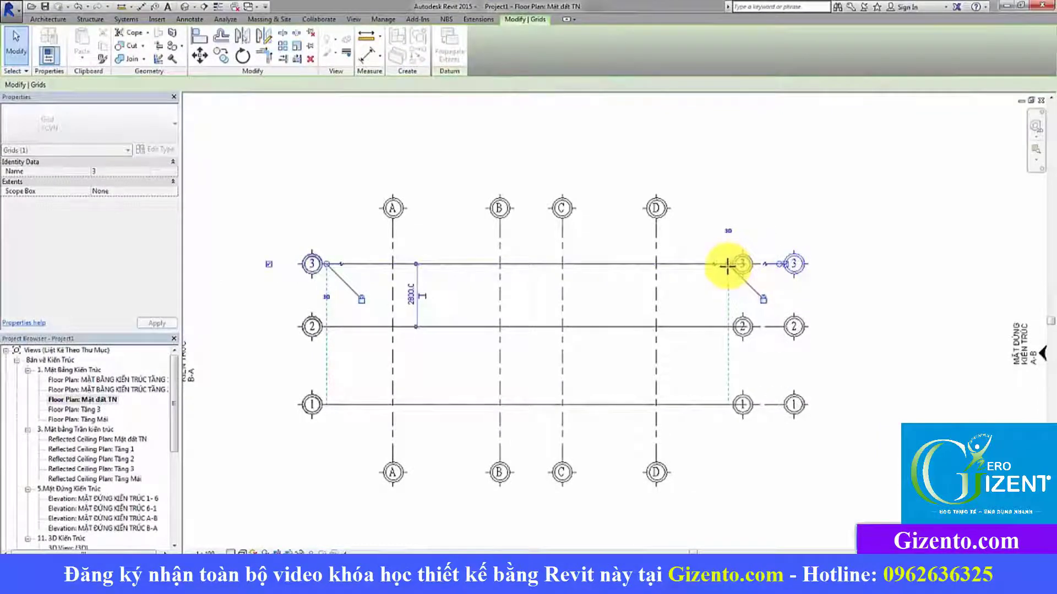
click(849, 319)
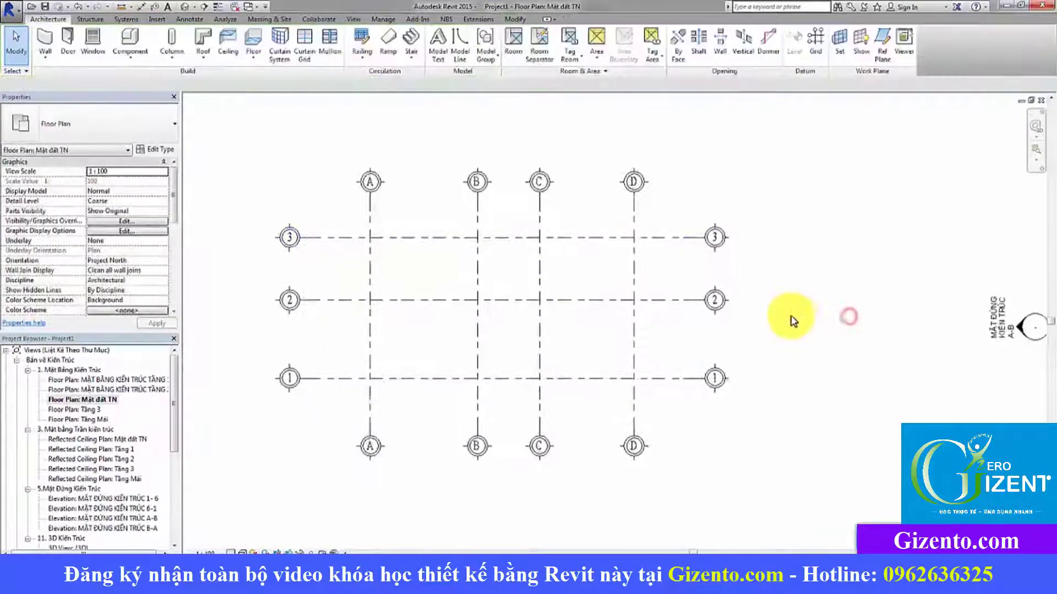
scroll(793, 320, down, 3)
middle_drag(788, 321, 677, 328)
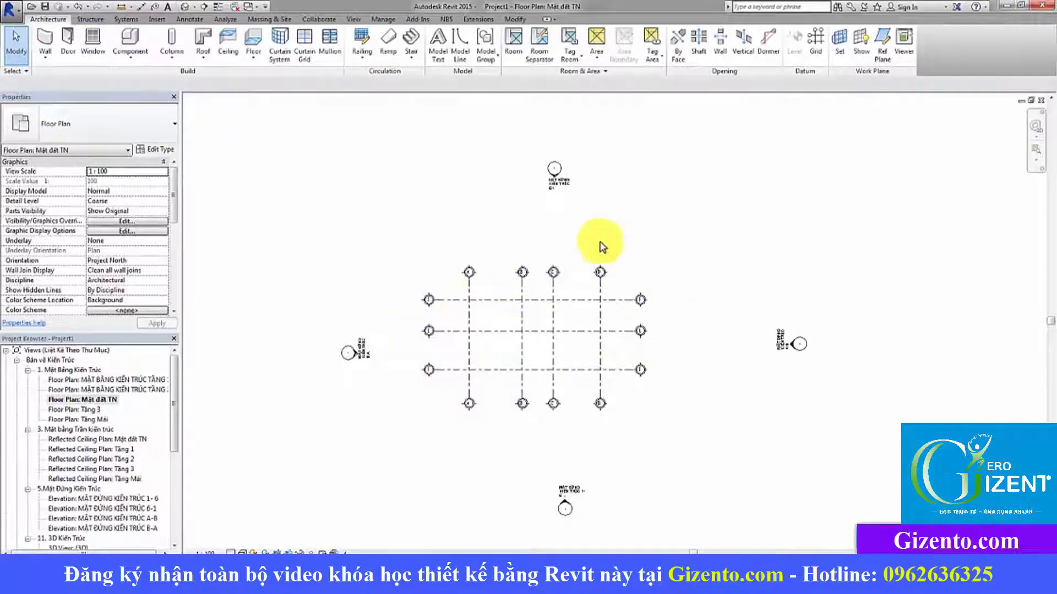
- Window-select all grids and move them to the centre of the four elevation markers
drag(664, 395, 463, 287)
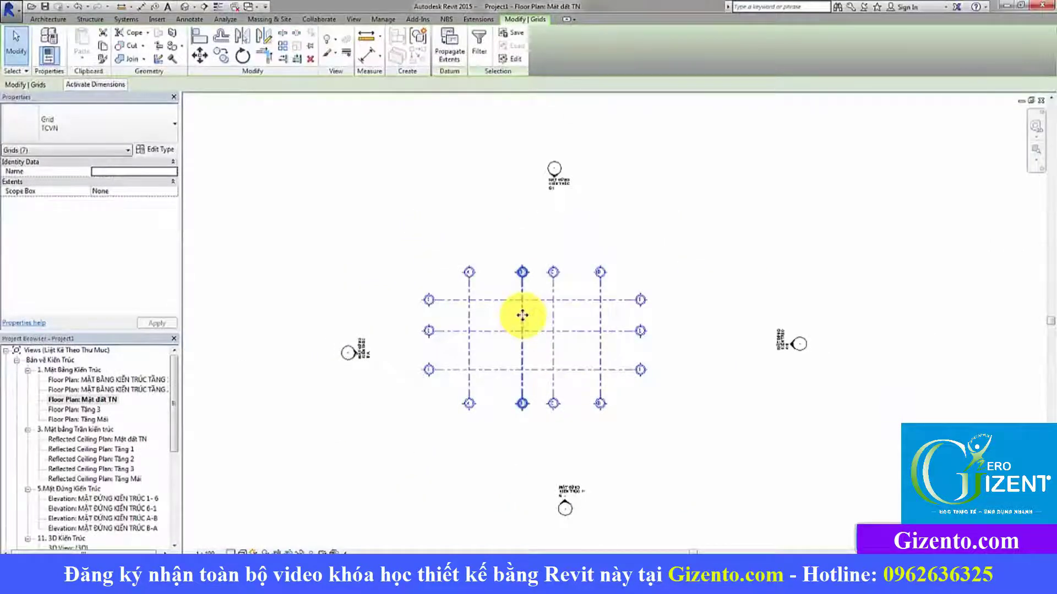
drag(523, 314, 576, 323)
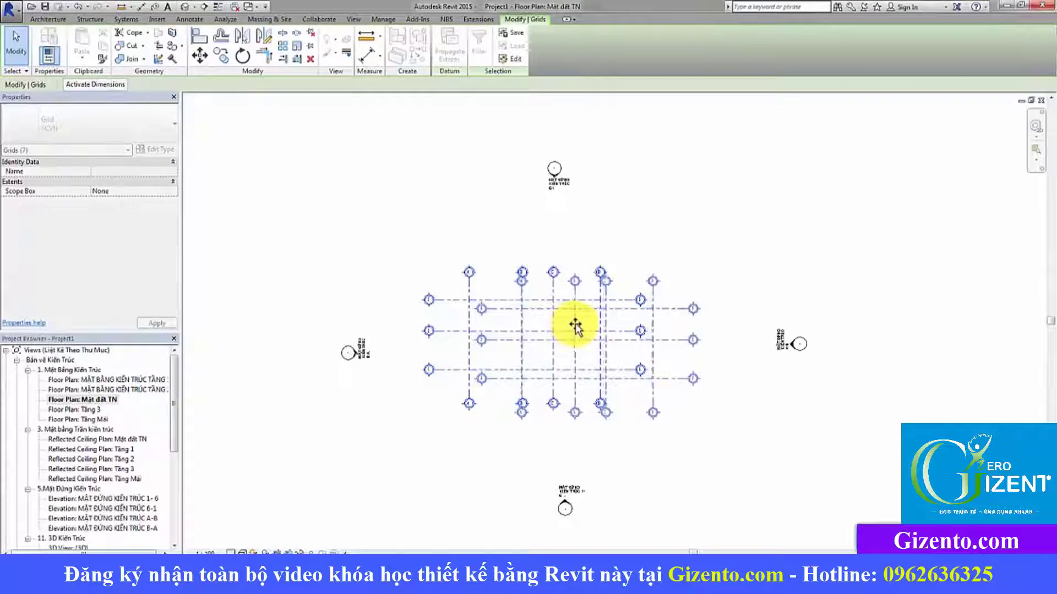
click(710, 424)
scroll(682, 414, up, 2)
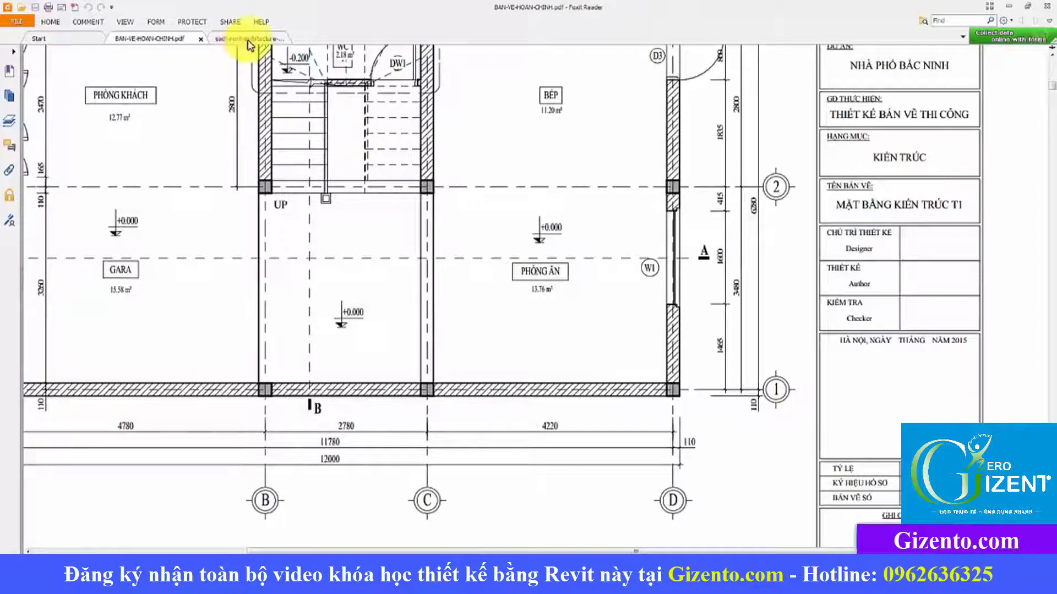
click(242, 39)
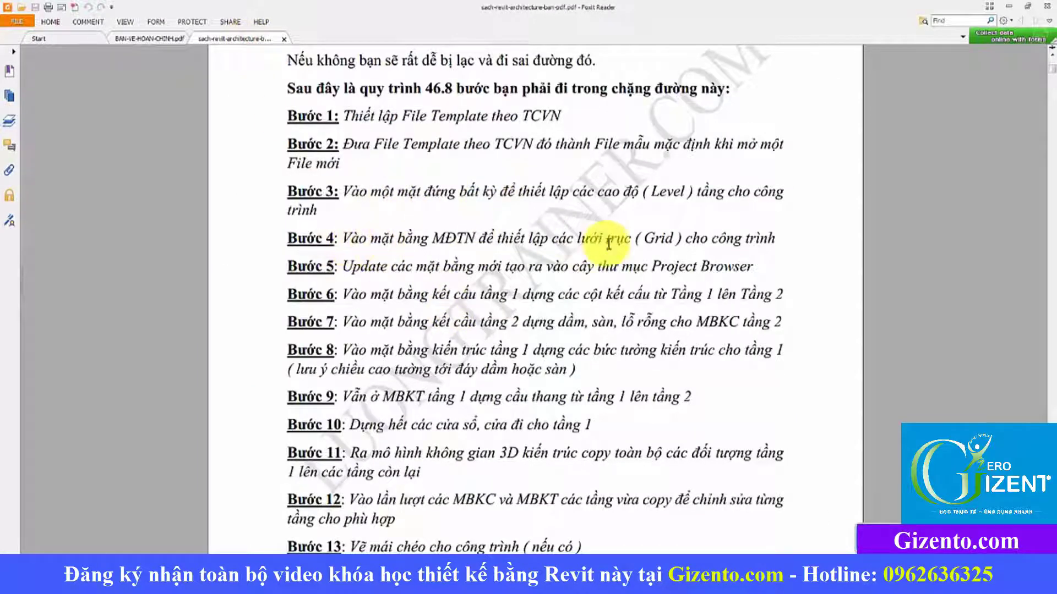
- Read the guide's workflow through Bước 6 on columns from Tầng 1 to Tầng 2
scroll(506, 281, down, 1)
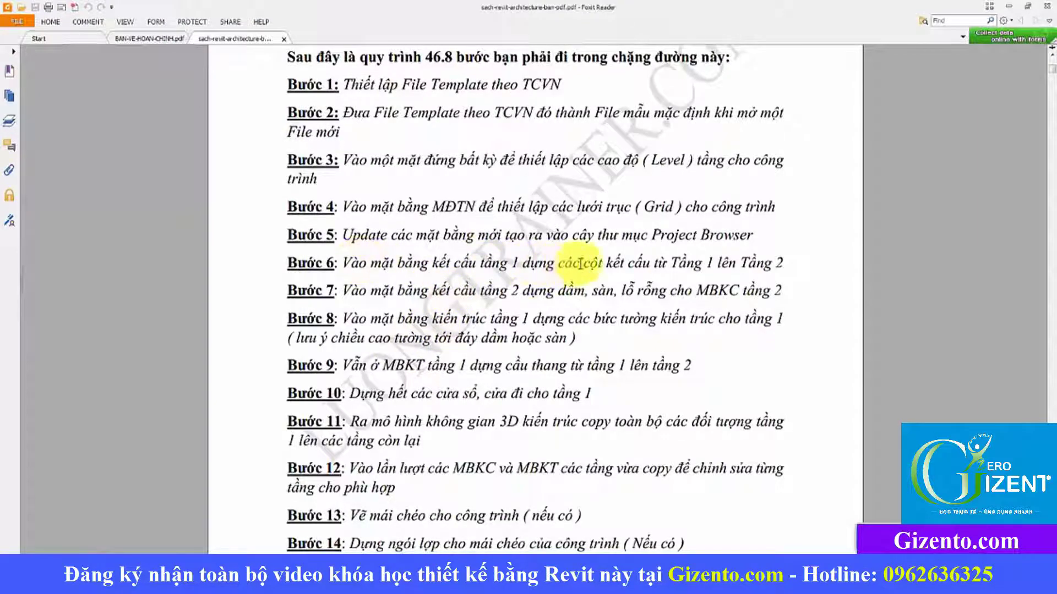
drag(598, 264, 735, 264)
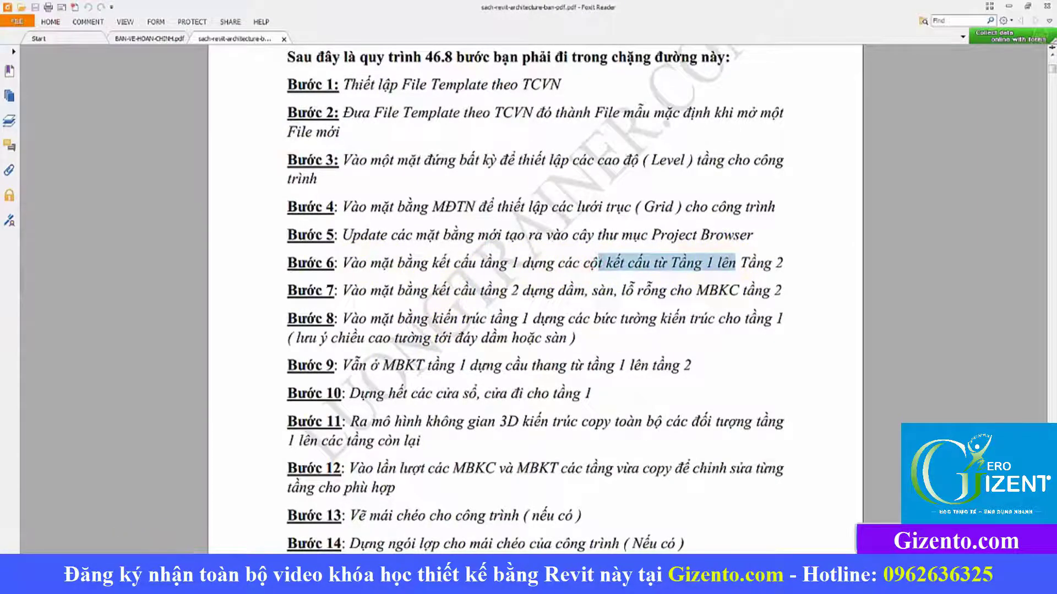
key(alt+Tab)
- Open Structural Plan: Tầng 1 from Bản Vẽ Kết Cấu in the Project Browser
scroll(600, 423, up, 1)
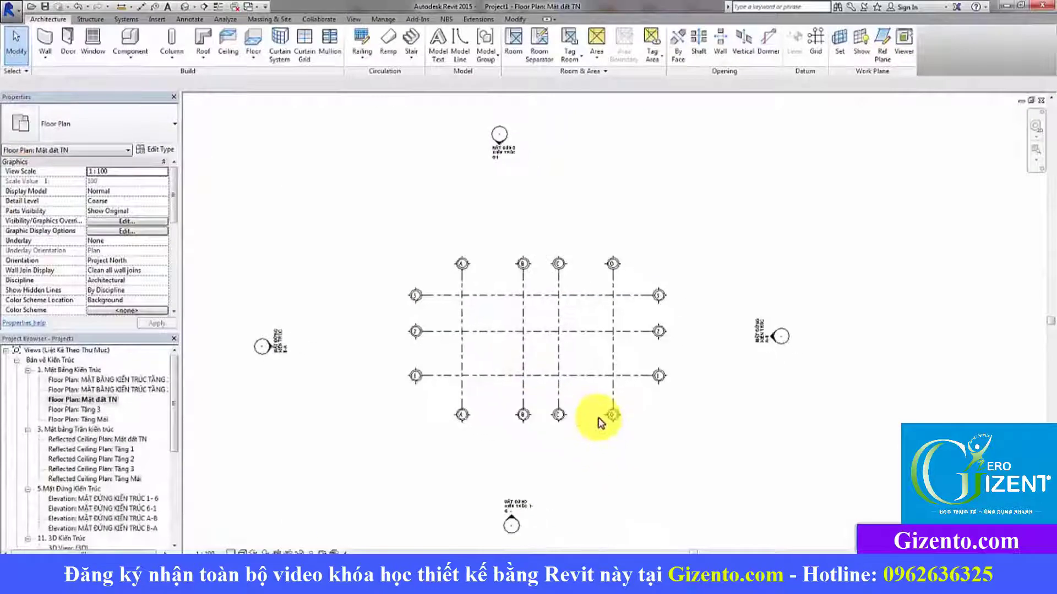
scroll(600, 423, up, 1)
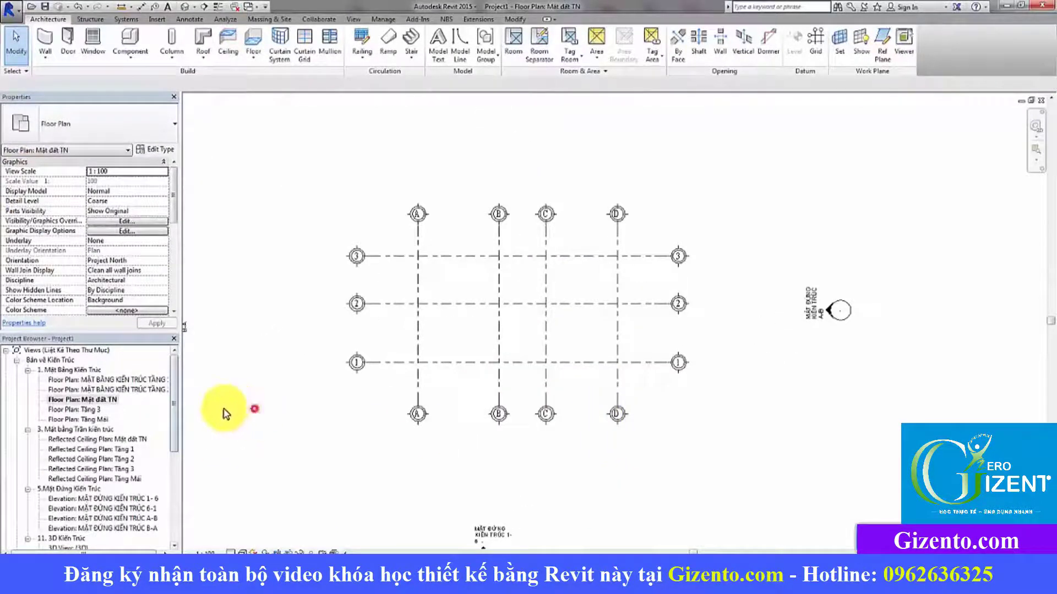
click(296, 386)
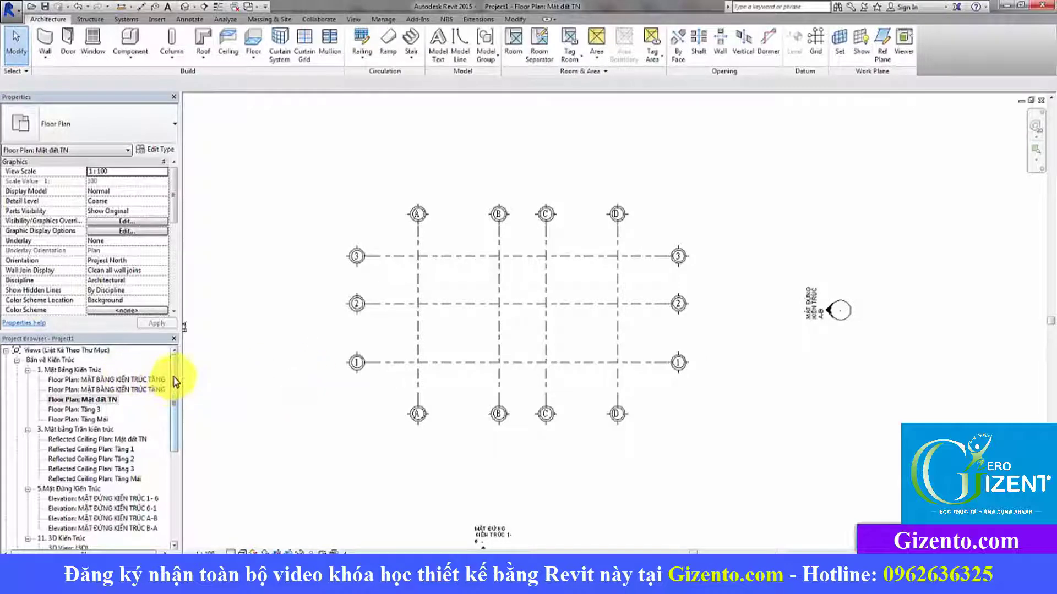
drag(175, 382, 170, 443)
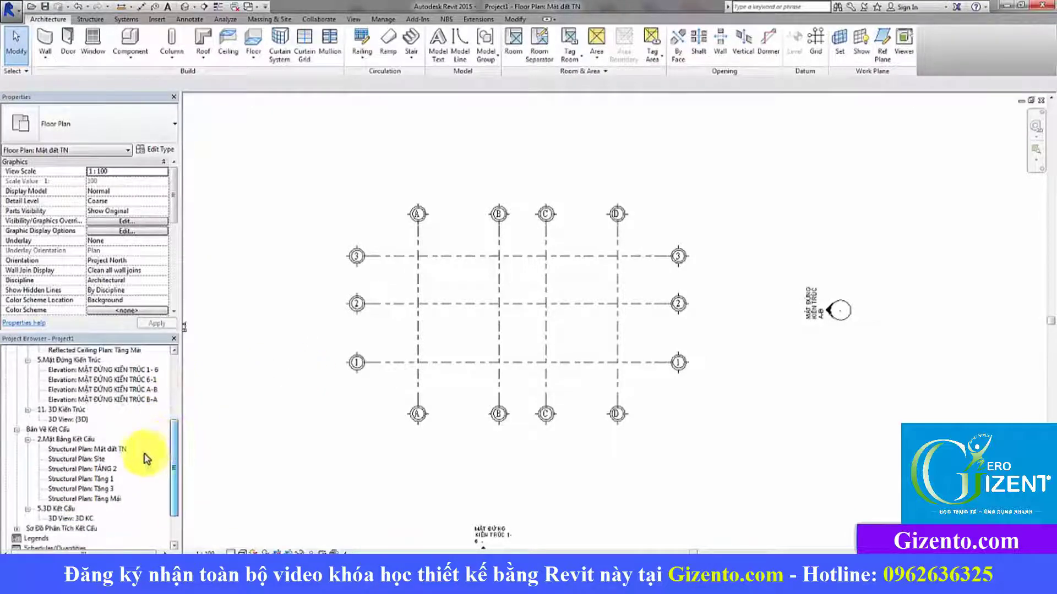
click(95, 479)
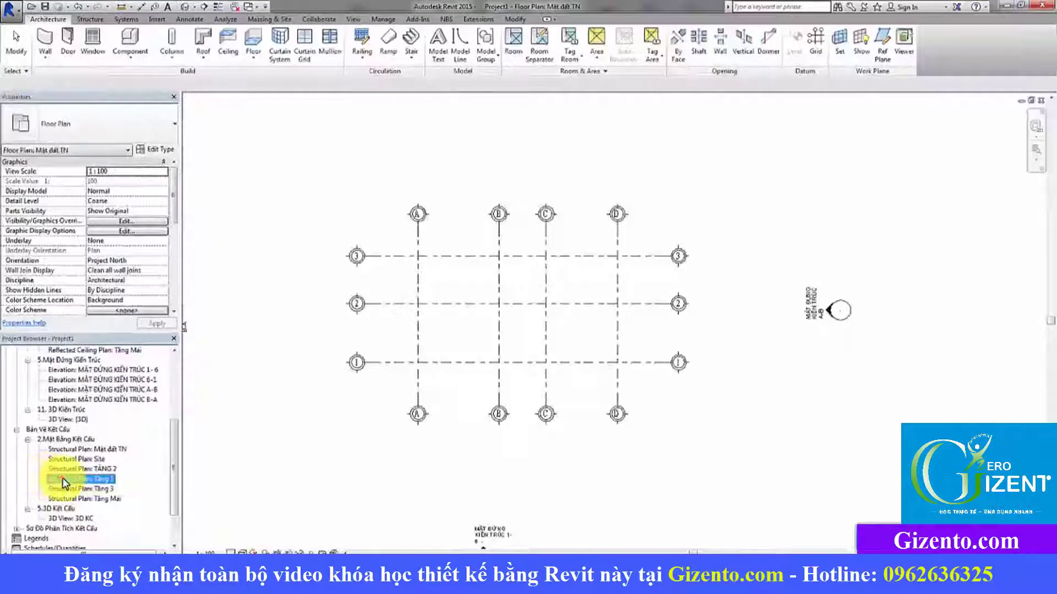
middle_drag(477, 394, 480, 412)
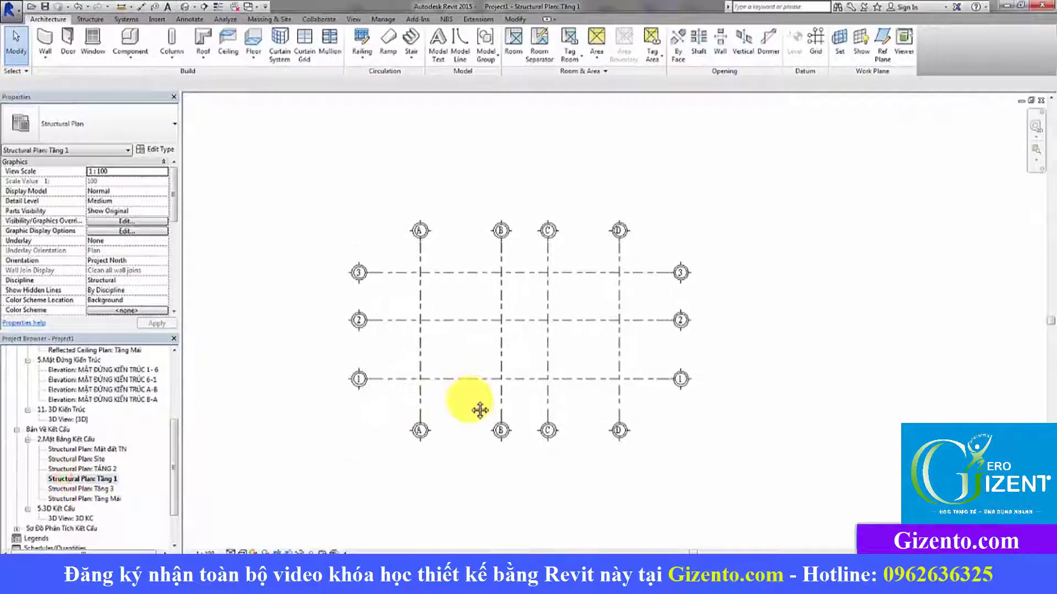
- Start structural column placement with the M_Concrete-Rectangular-Column 220x220 type
click(94, 20)
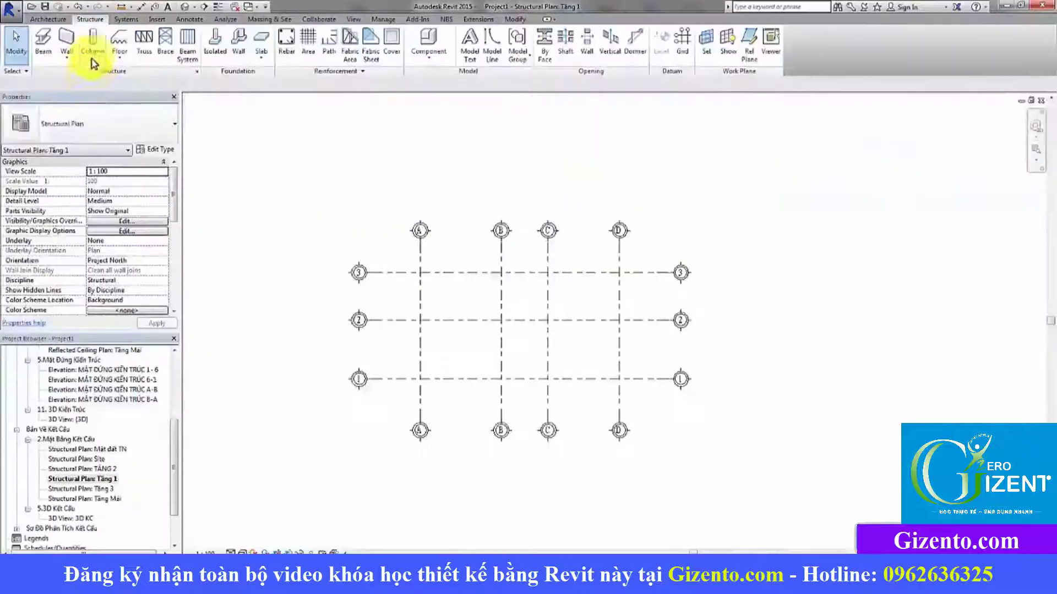
click(83, 48)
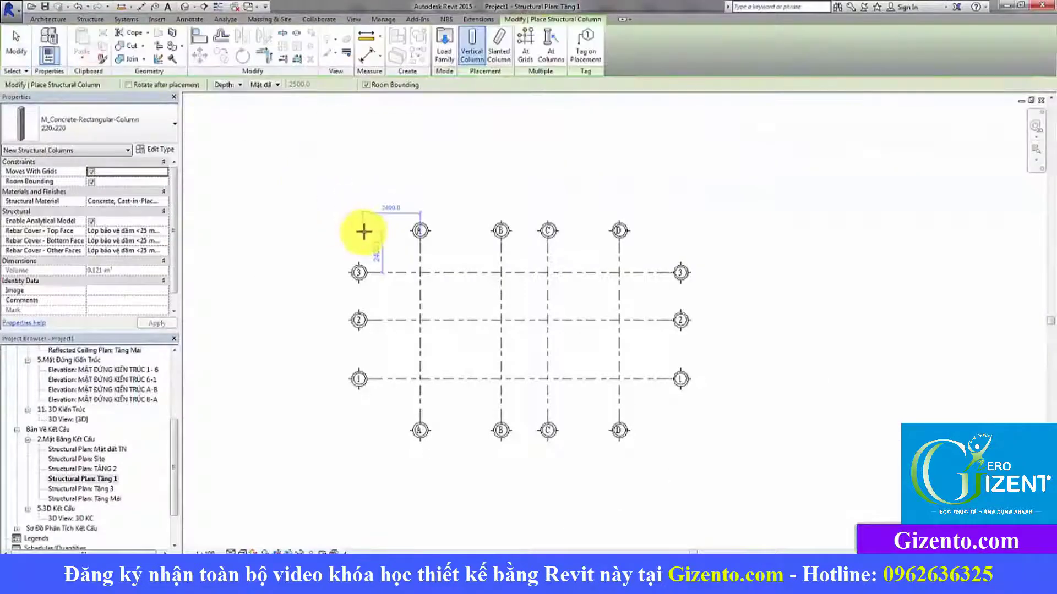
click(122, 132)
click(121, 131)
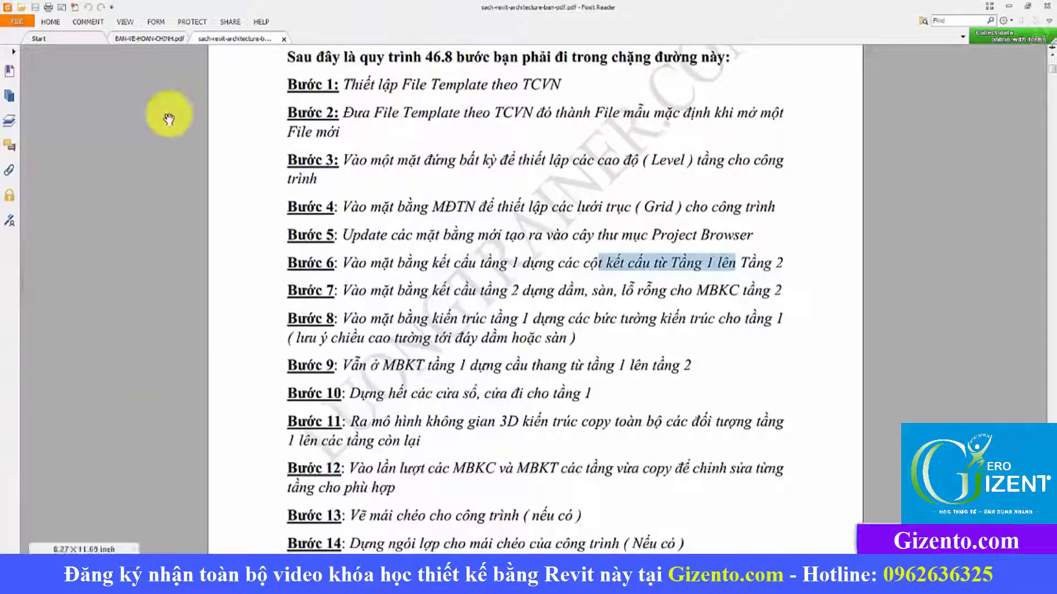
- Review the whole floor plan in BAN-VE-HOAN-CHINH.pdf for the column layout
click(160, 38)
ctrl+scroll(431, 208, down, 3)
drag(622, 358, 609, 306)
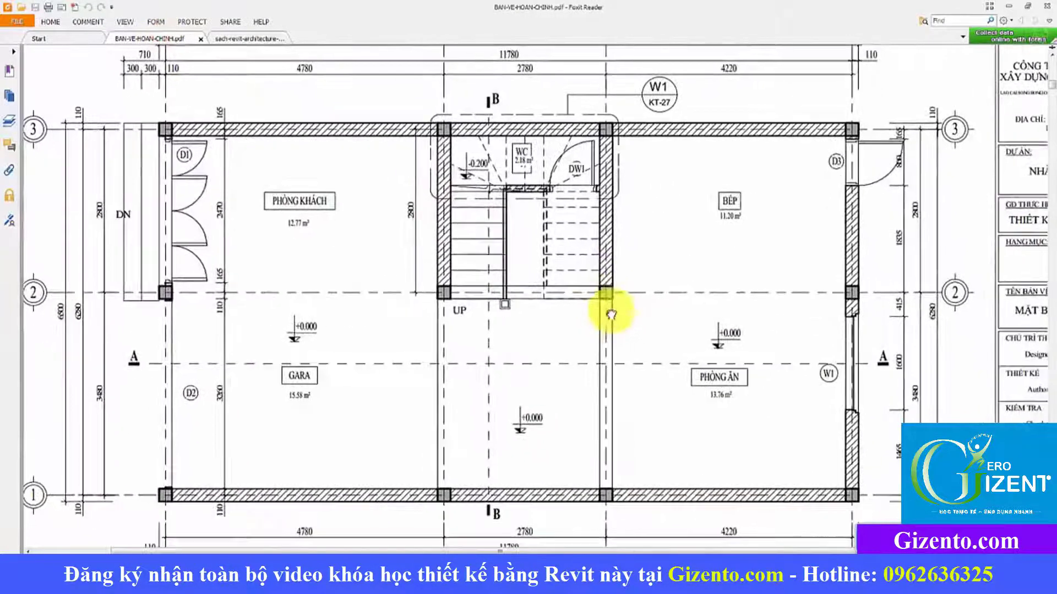
key(alt+Tab)
- Select the M_Concrete-Rectangular-Column 220x220 type and open its type properties
click(82, 126)
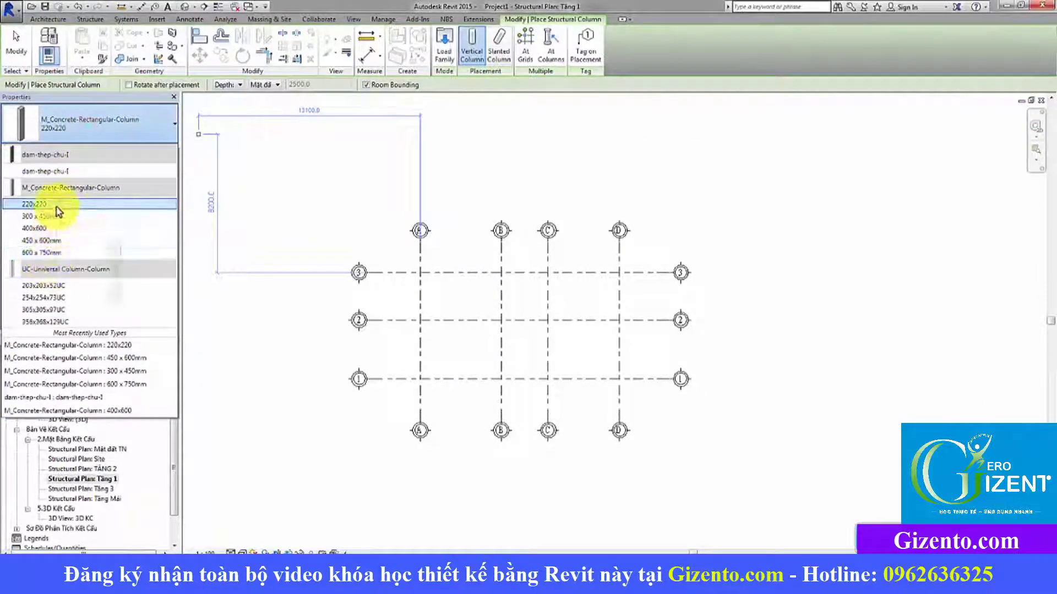
click(57, 206)
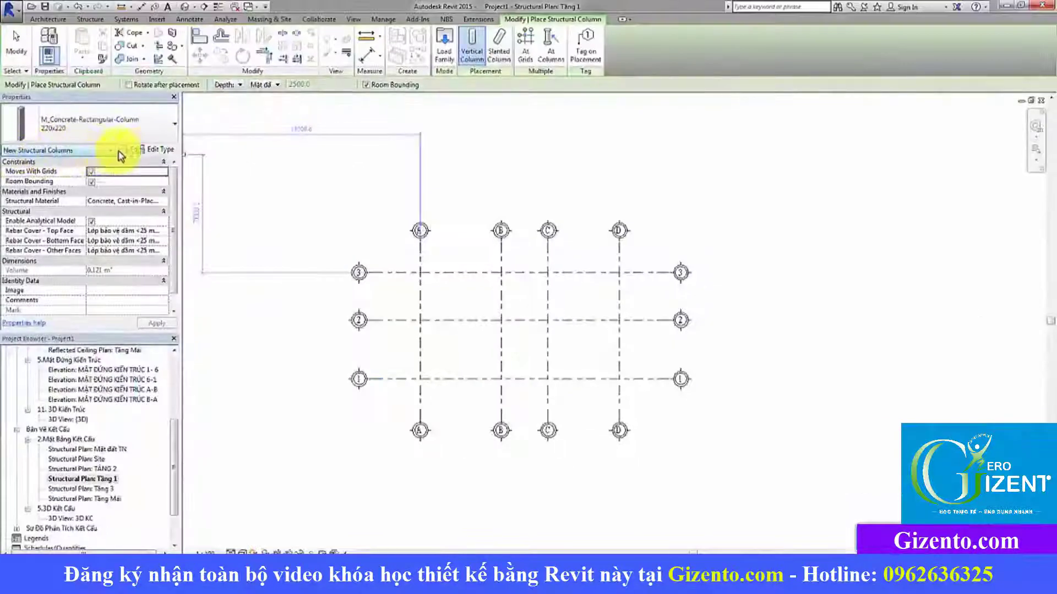
click(148, 153)
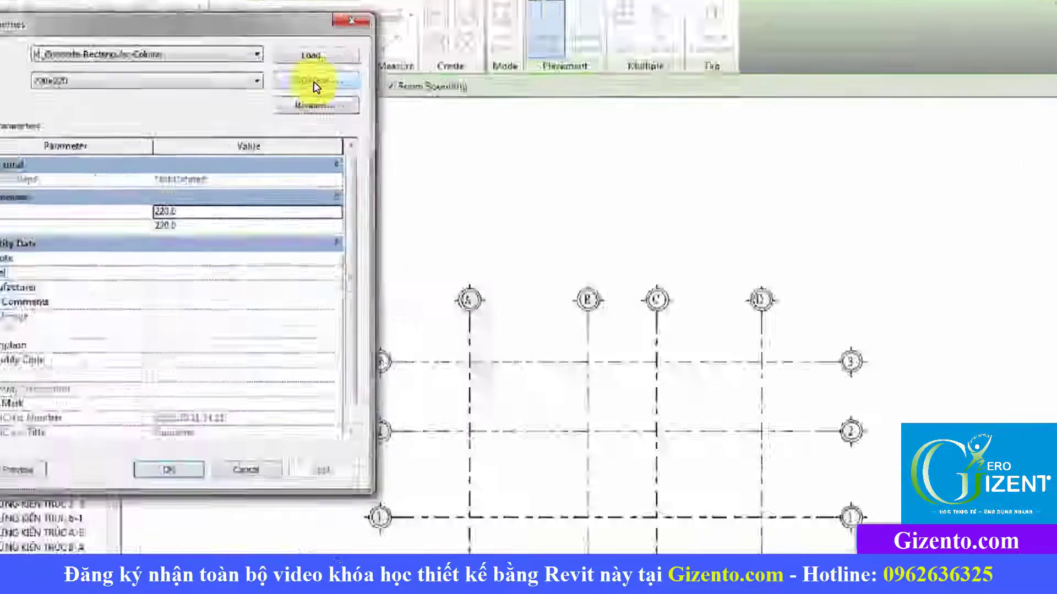
- Duplicate the column type as 220x500, set h to 500, and apply it
click(314, 81)
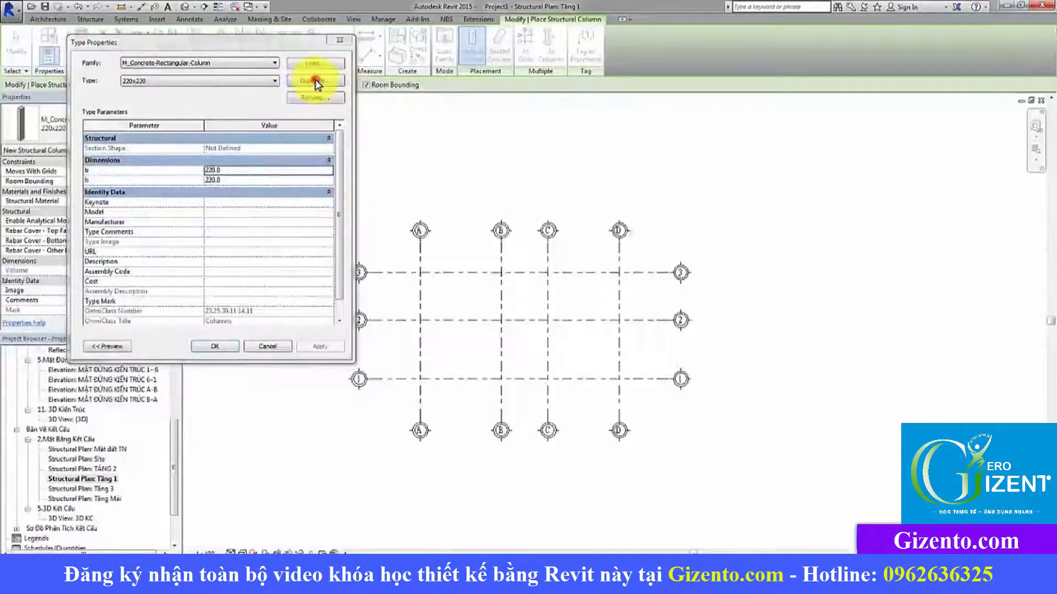
click(315, 81)
text(220x500)
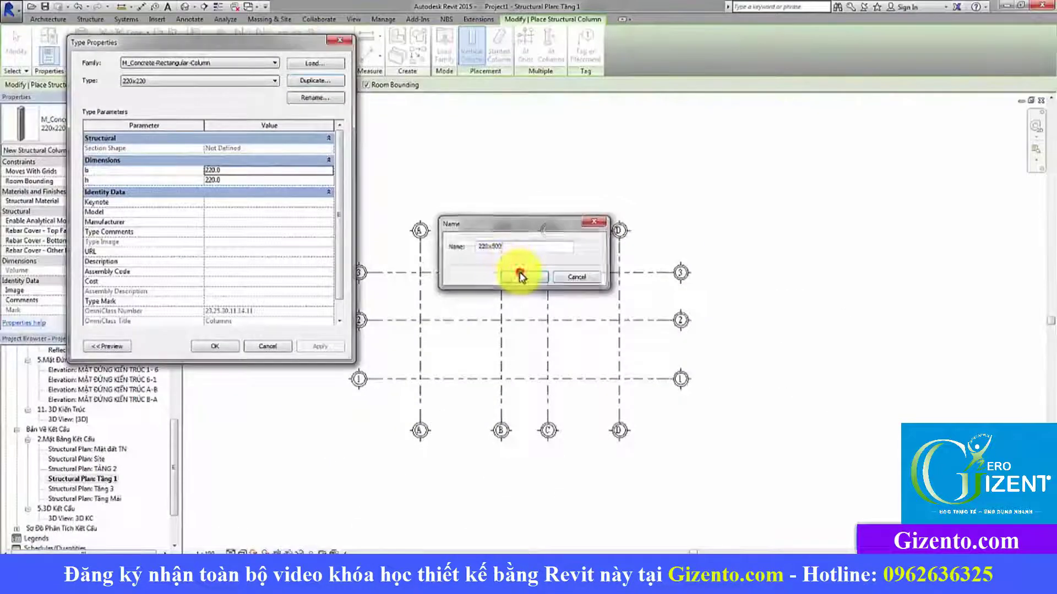
click(517, 278)
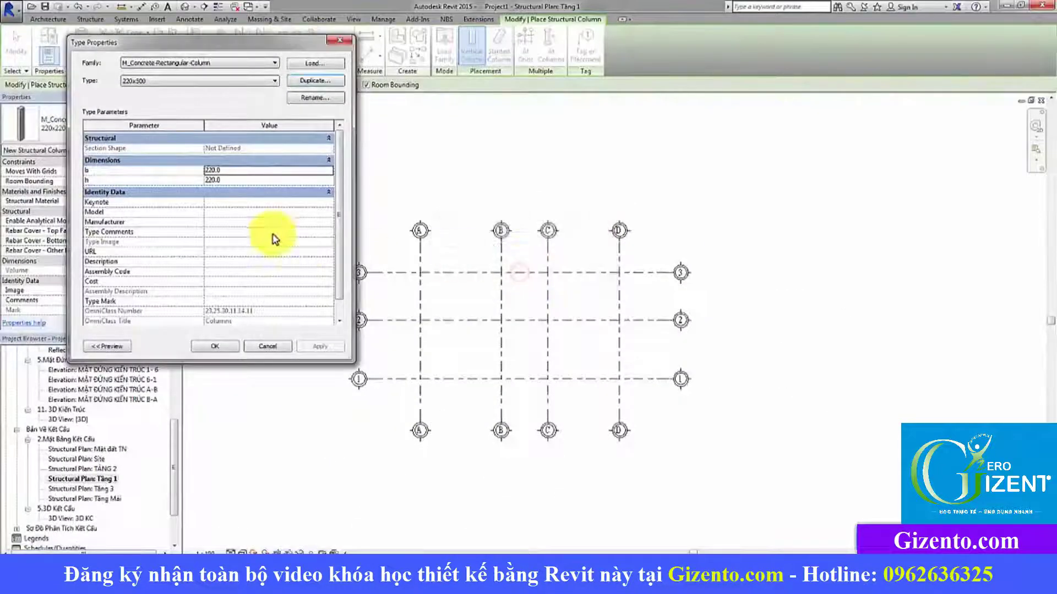
double_click(237, 170)
text(500)
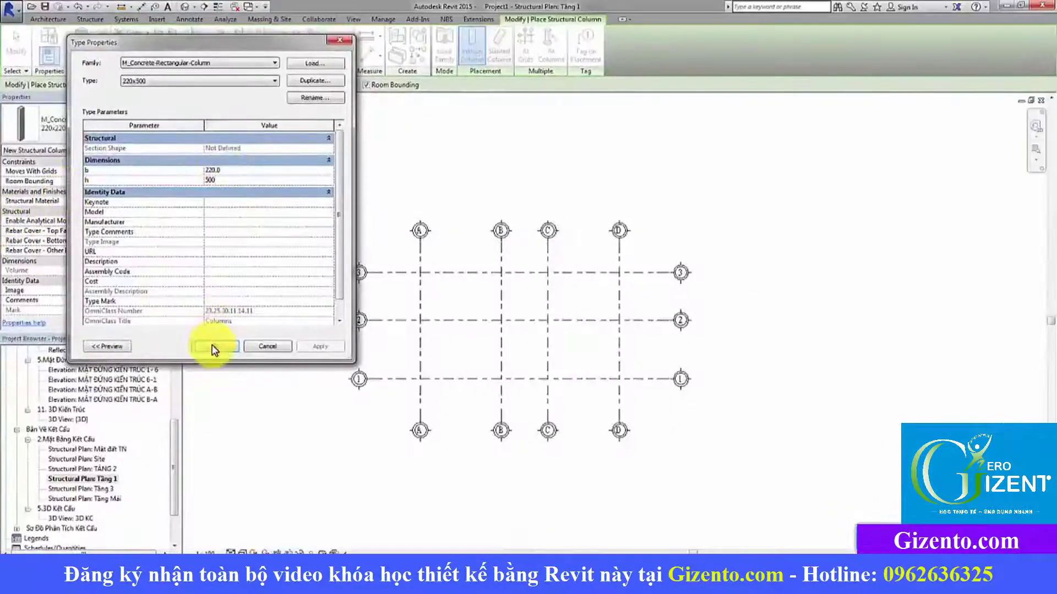
click(214, 347)
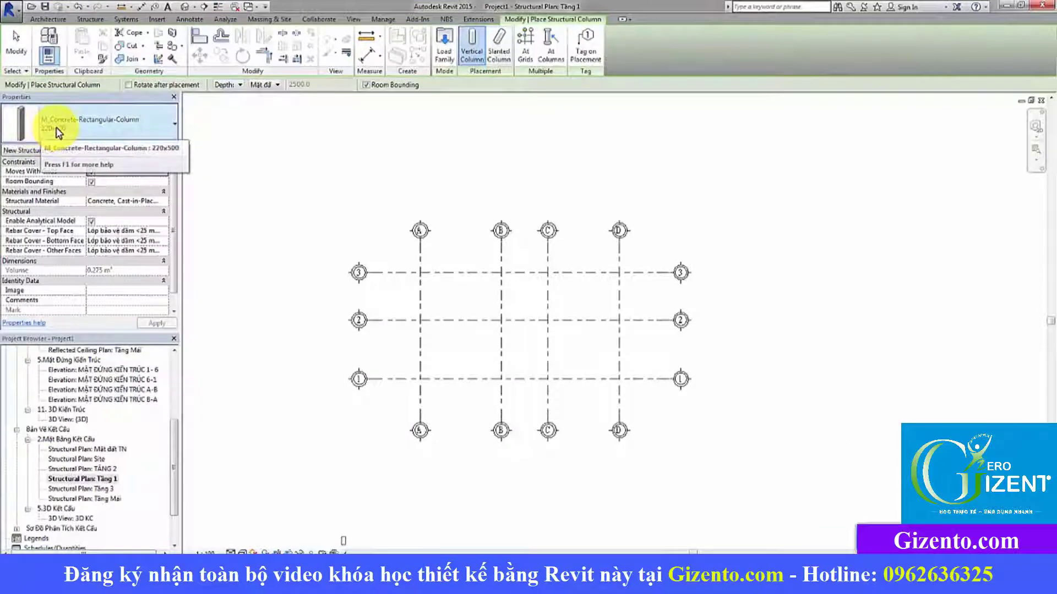
- Make M_Concrete-Rectangular-Column 220x220 the current column type again
click(59, 128)
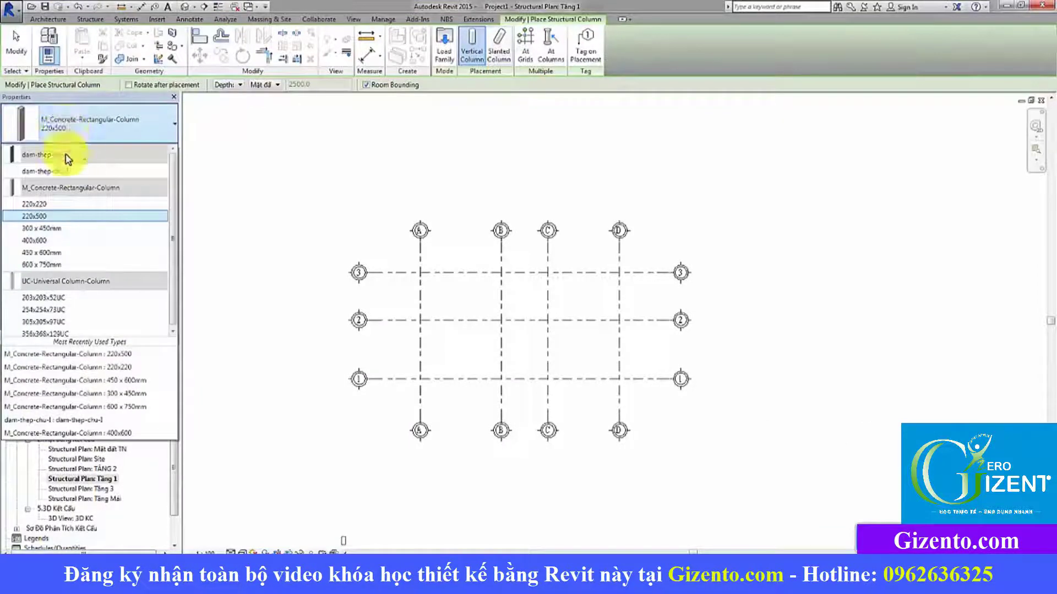
click(55, 205)
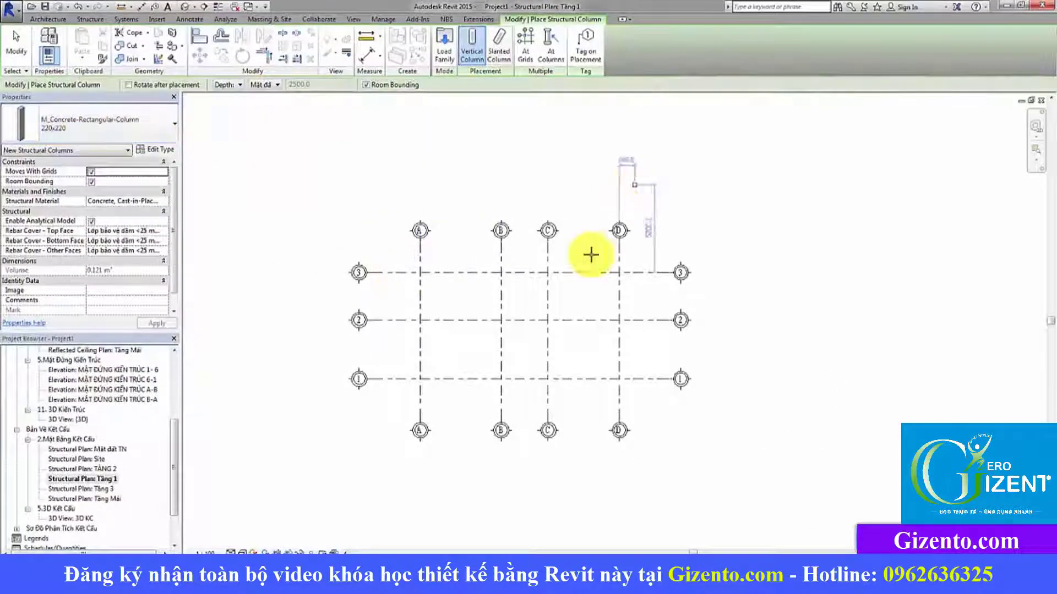
scroll(462, 273, up, 2)
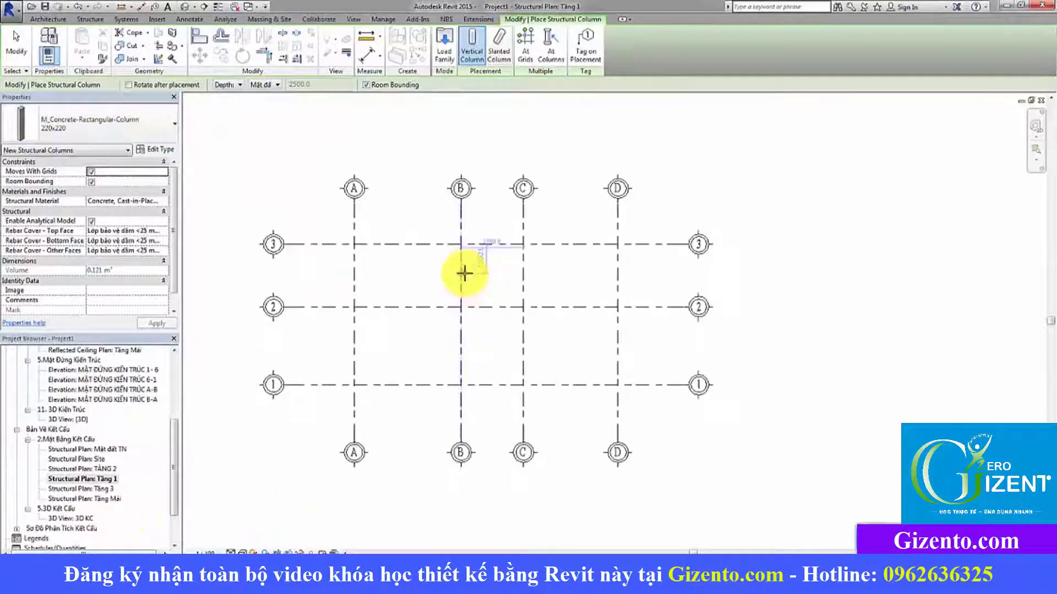
scroll(540, 318, up, 1)
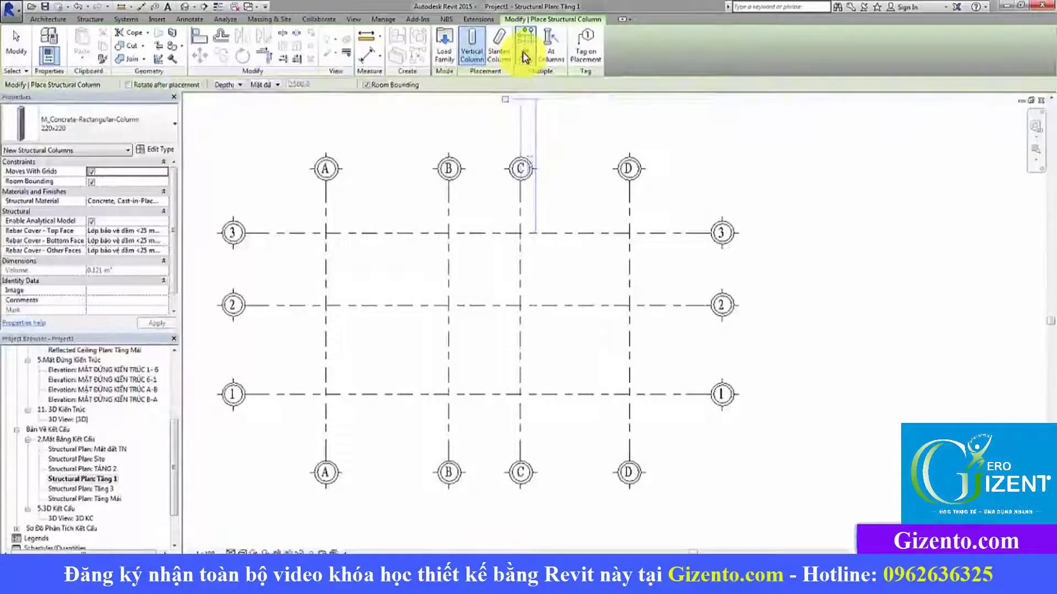
click(523, 48)
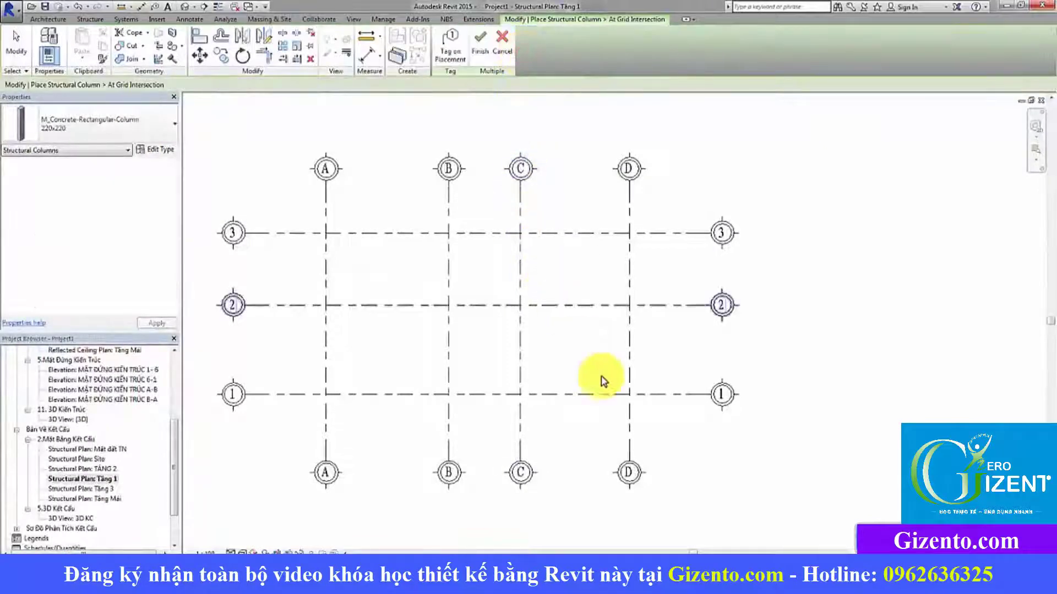
drag(642, 405, 314, 209)
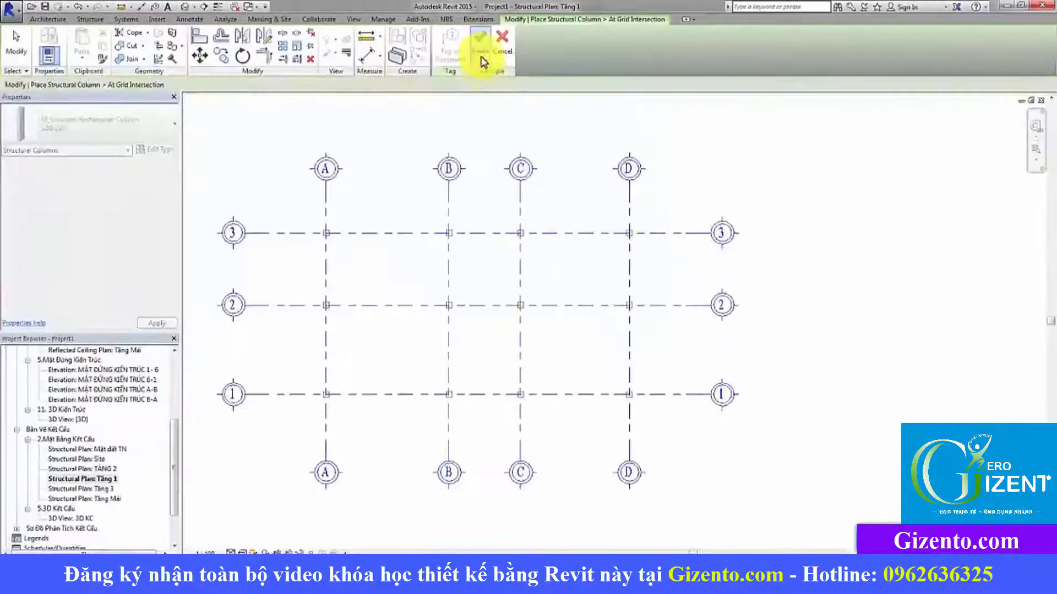
click(480, 51)
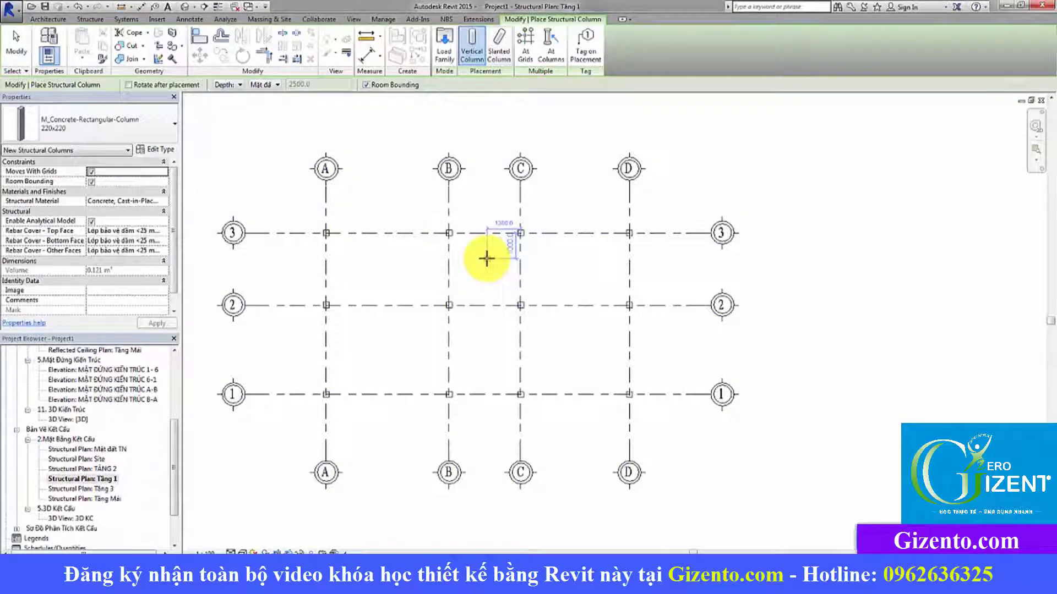
key(Escape)
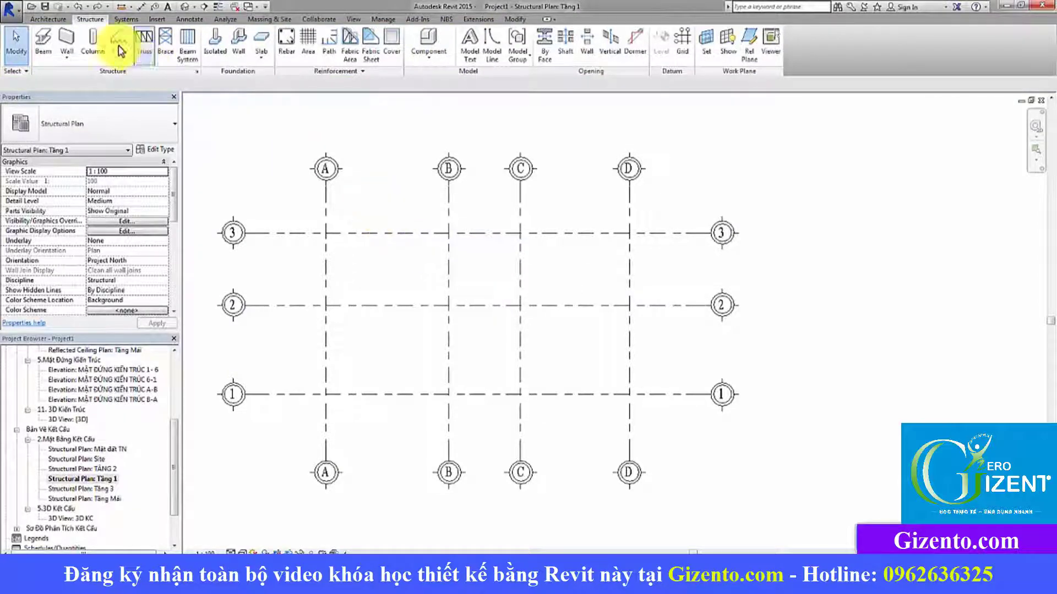
- Place 220x220 columns at all A–D by 1–3 grid intersections, then select the 3D KC view
click(94, 47)
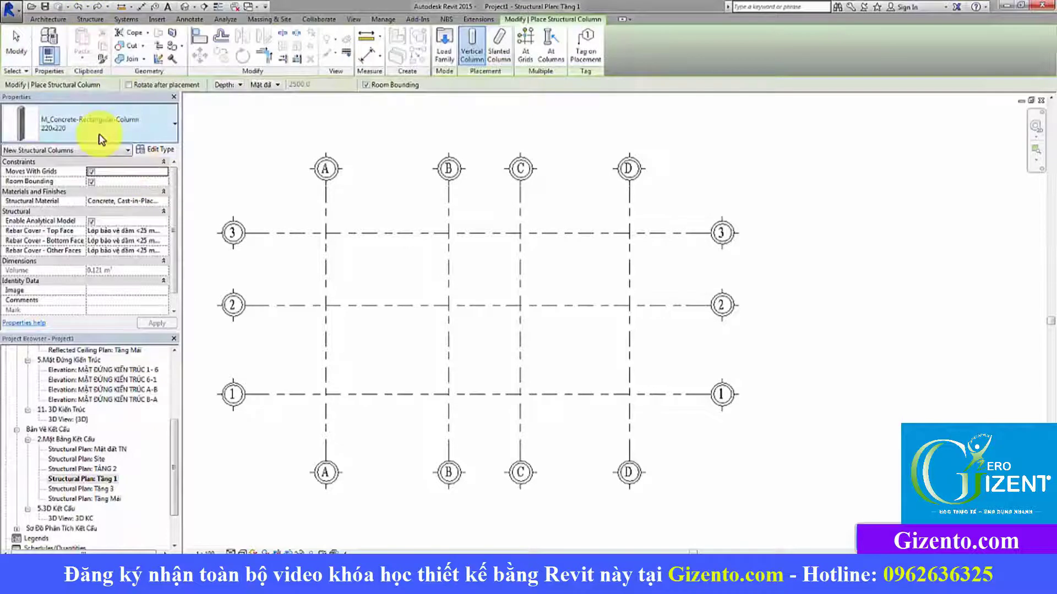
click(525, 44)
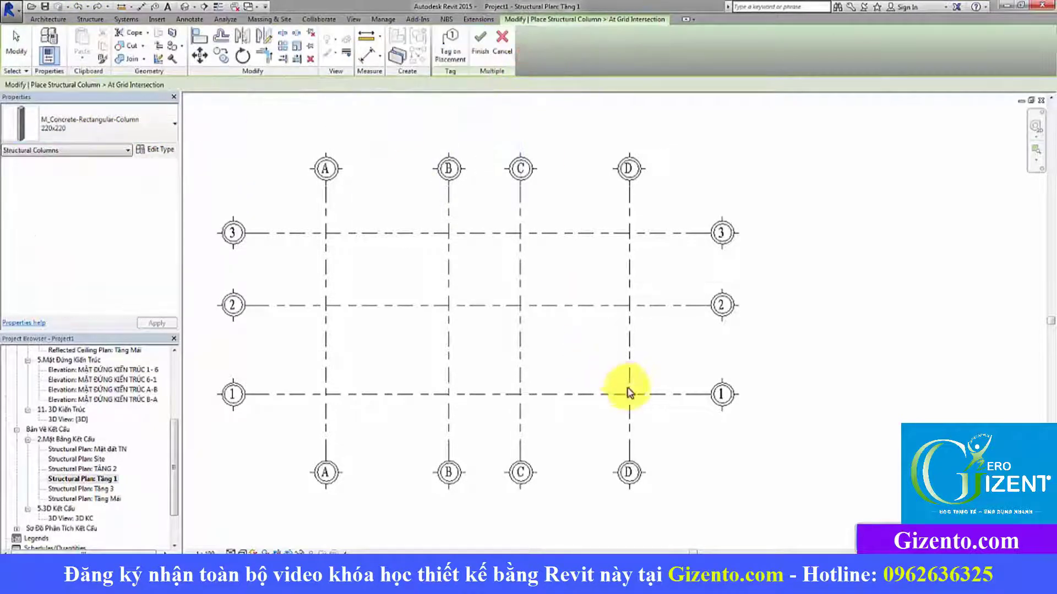
drag(641, 407, 317, 224)
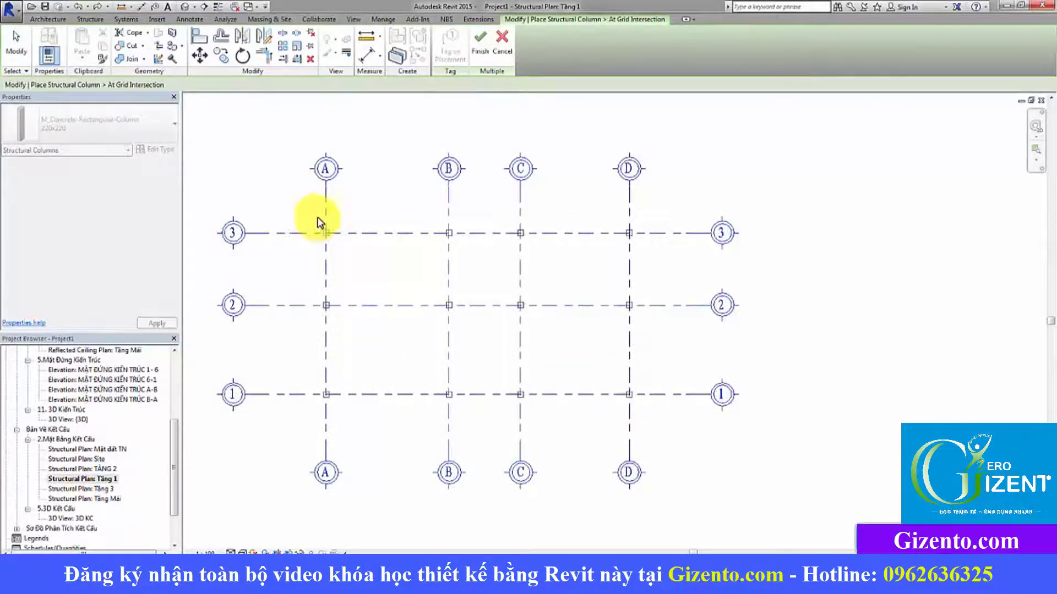
click(480, 49)
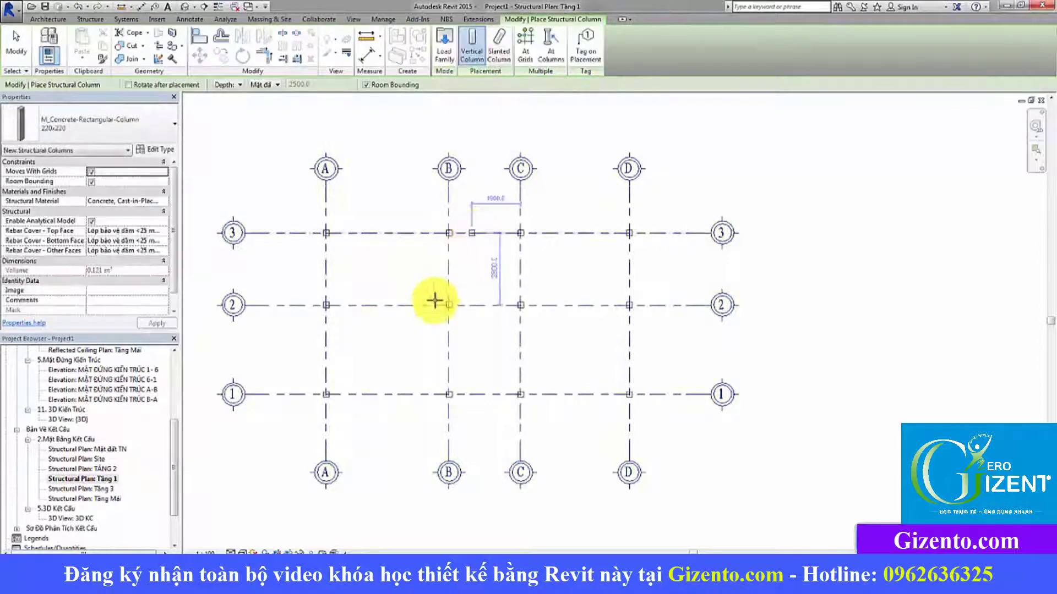
key(Escape)
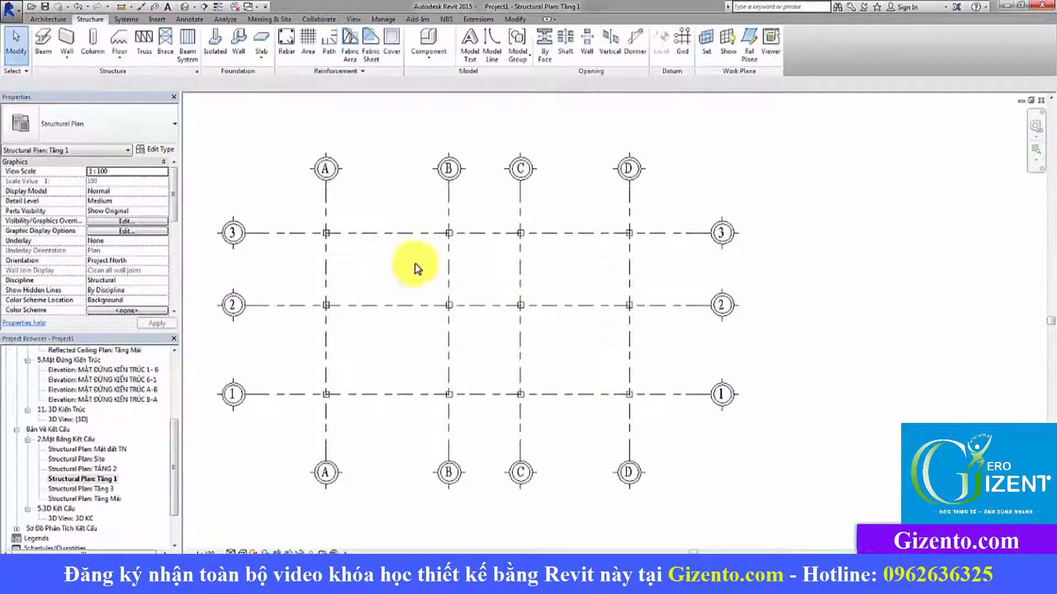
drag(172, 433, 171, 460)
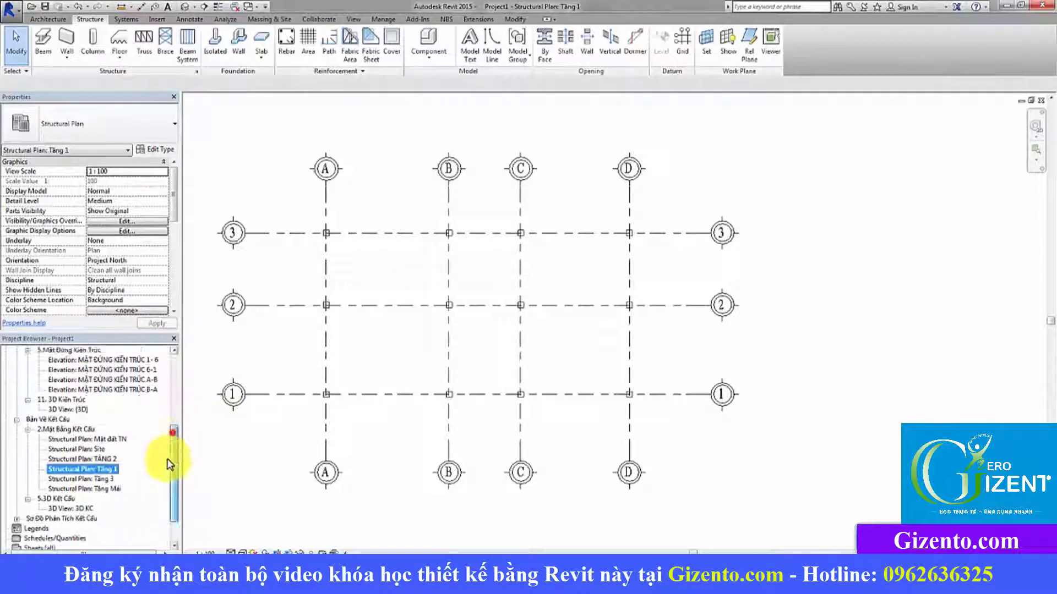
click(72, 469)
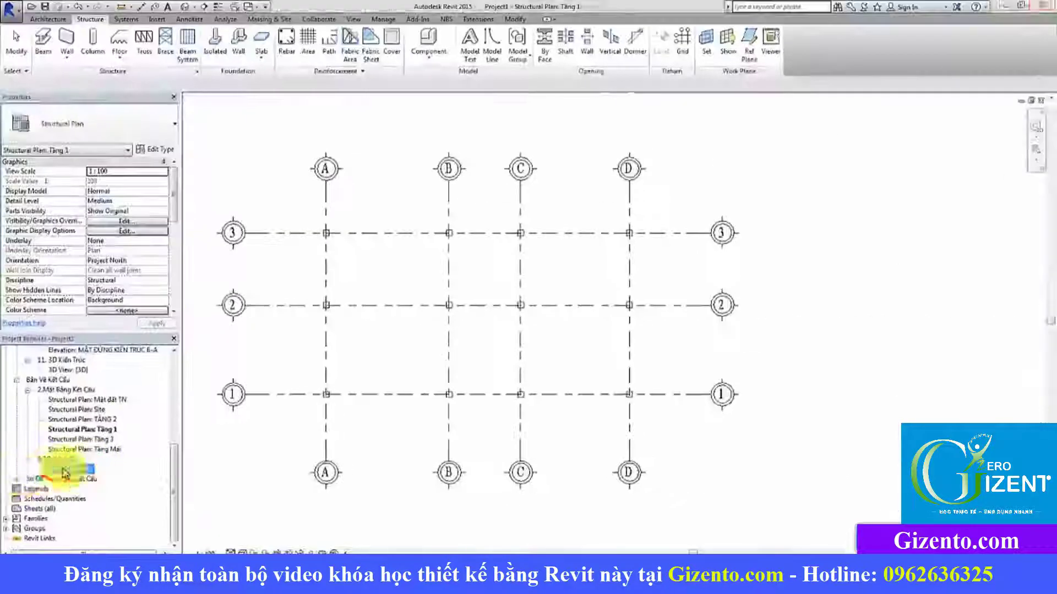
- Open the 3D KC view, orbit it and inspect one column's levels
double_click(77, 469)
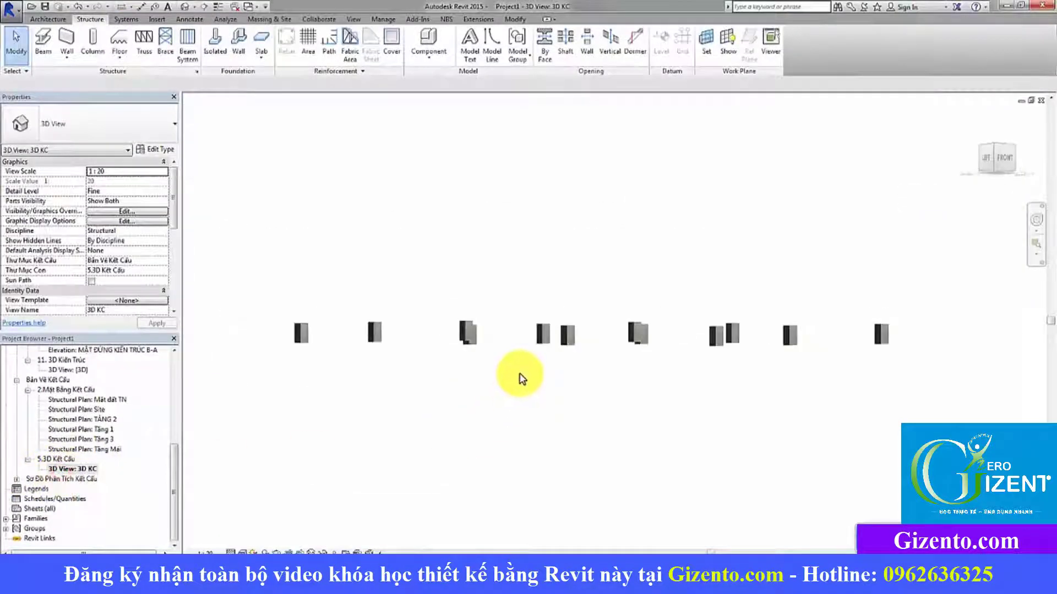
shift+middle_drag(519, 372, 531, 360)
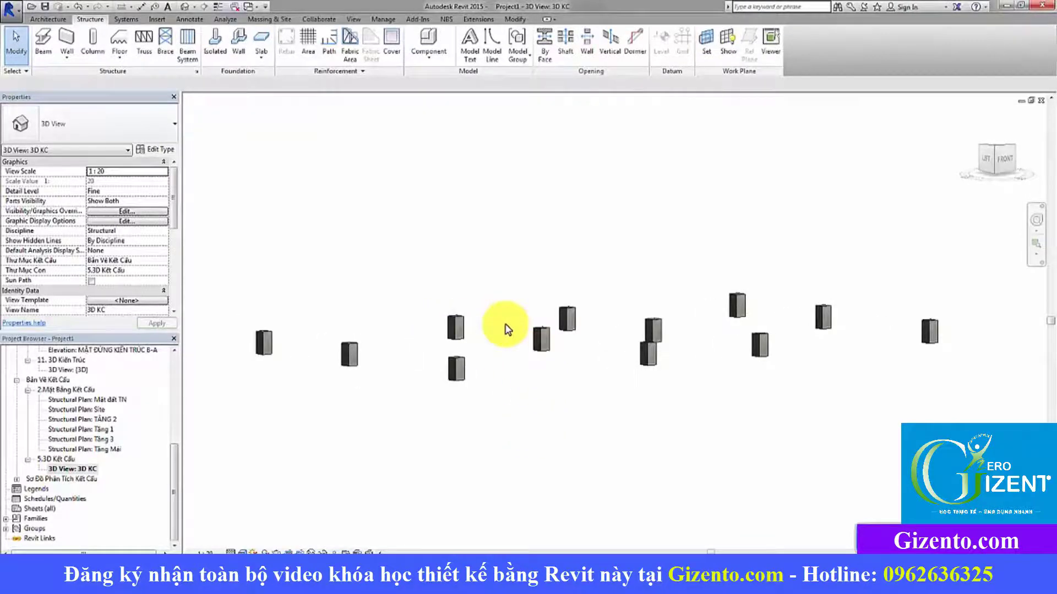
click(538, 348)
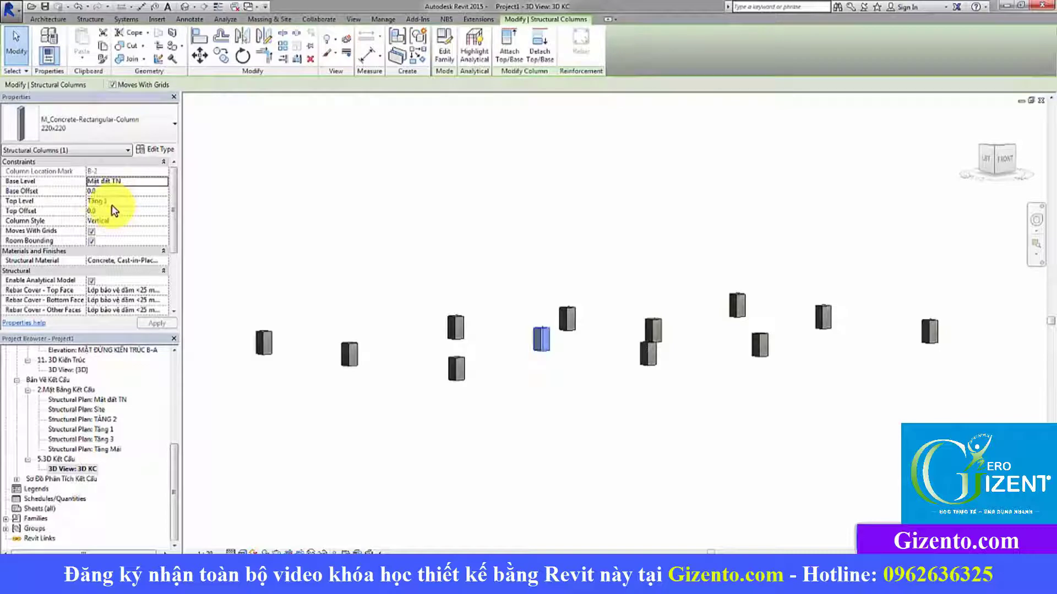
- Window-select all twelve columns in the 3D KC view
click(415, 273)
scroll(429, 308, down, 2)
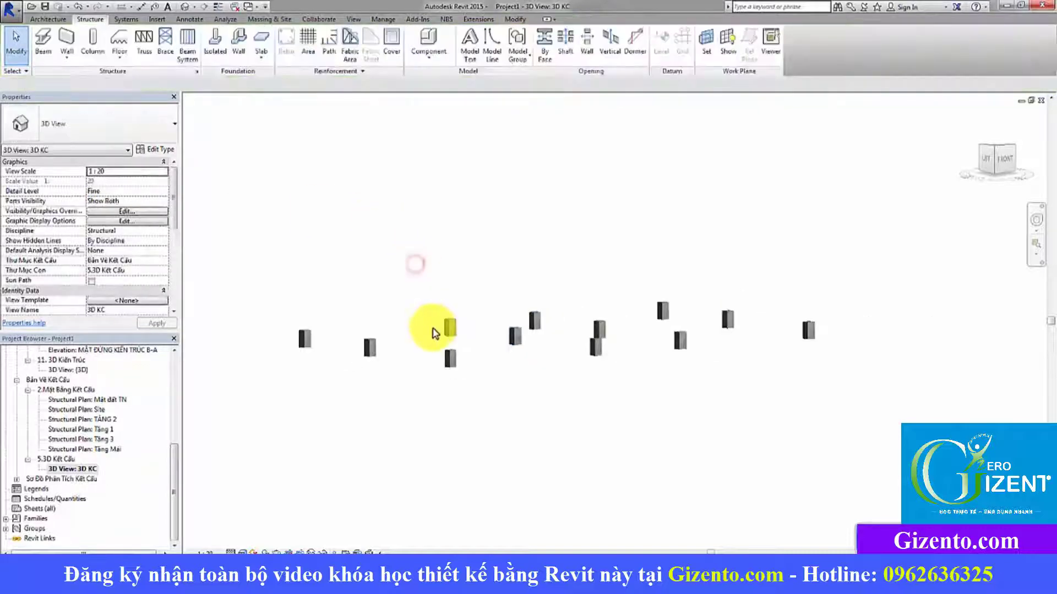
mouse_move(267, 213)
mouse_down()
mouse_move(875, 439)
mouse_move(266, 206)
mouse_move(817, 369)
mouse_move(859, 407)
mouse_move(249, 333)
mouse_up()
click(863, 393)
click(600, 404)
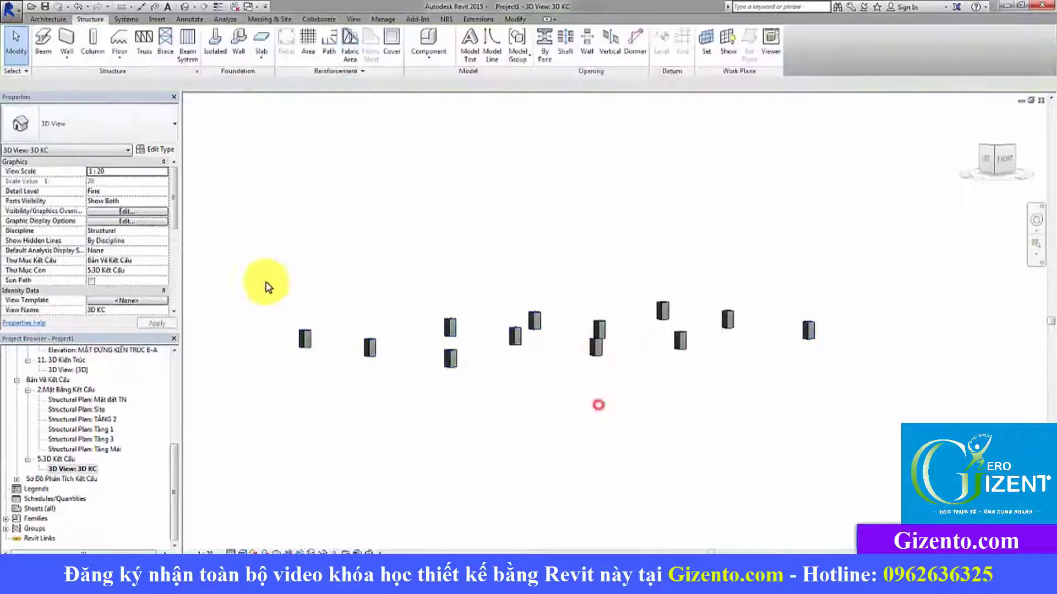
drag(237, 214, 894, 404)
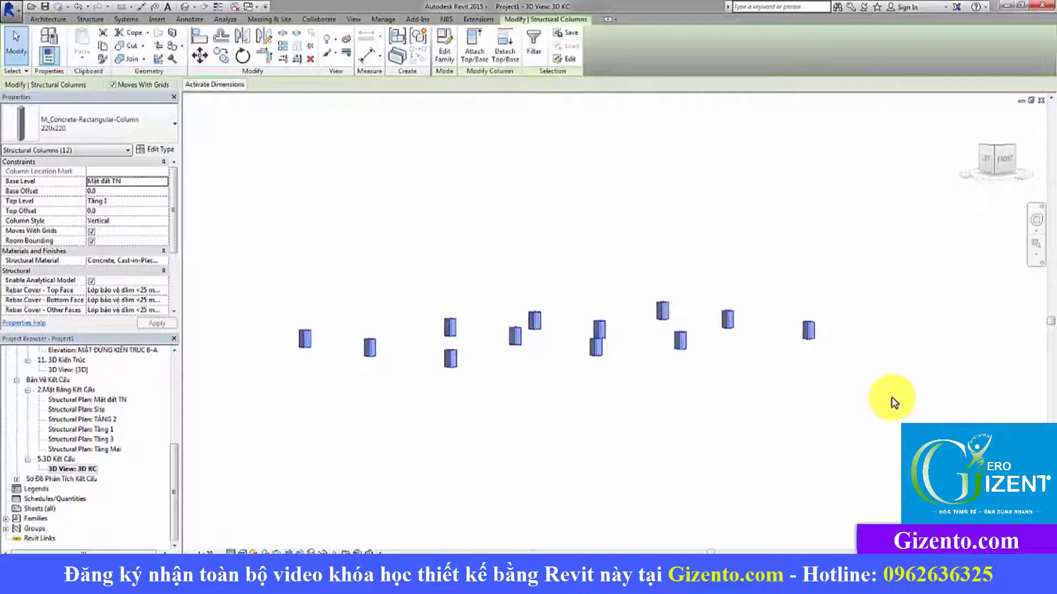
- Set the columns' Base Level to Tầng 1 and Top Level to Tầng 2, then open the Tầng 1 plan
click(164, 183)
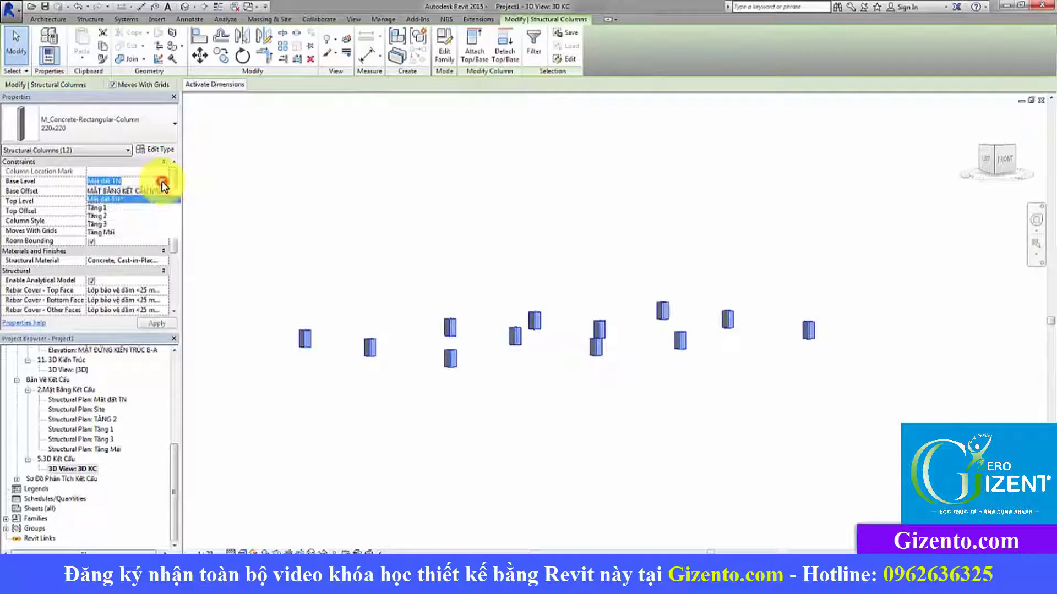
click(104, 210)
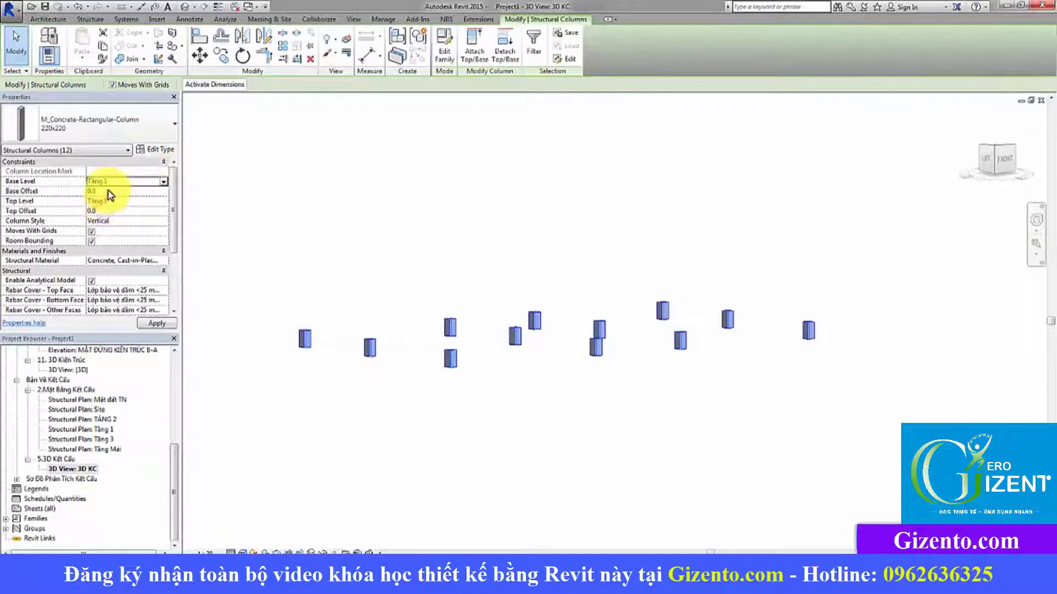
click(164, 201)
click(104, 230)
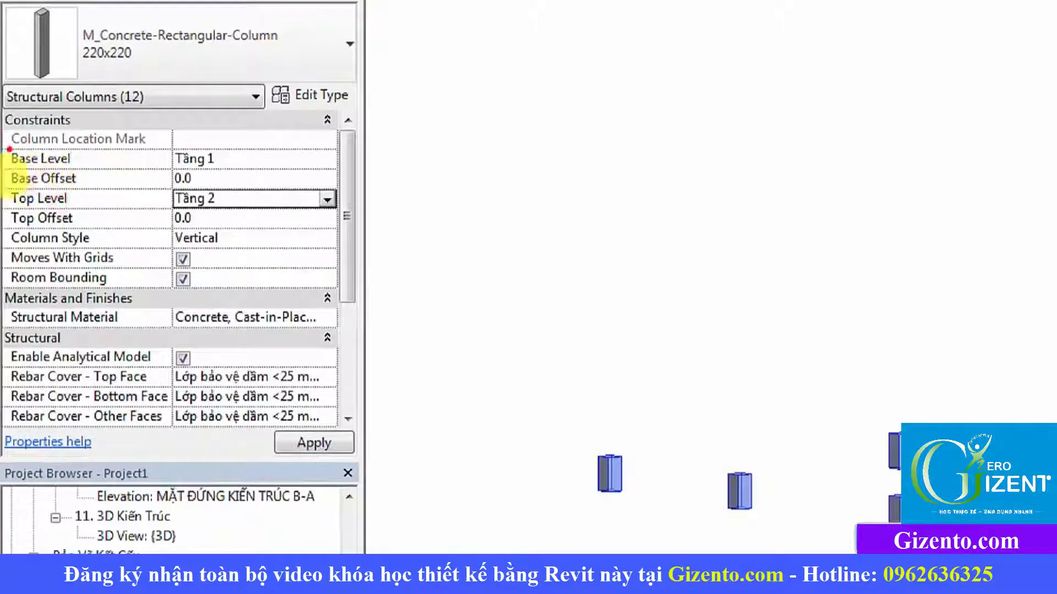
drag(9, 148, 91, 171)
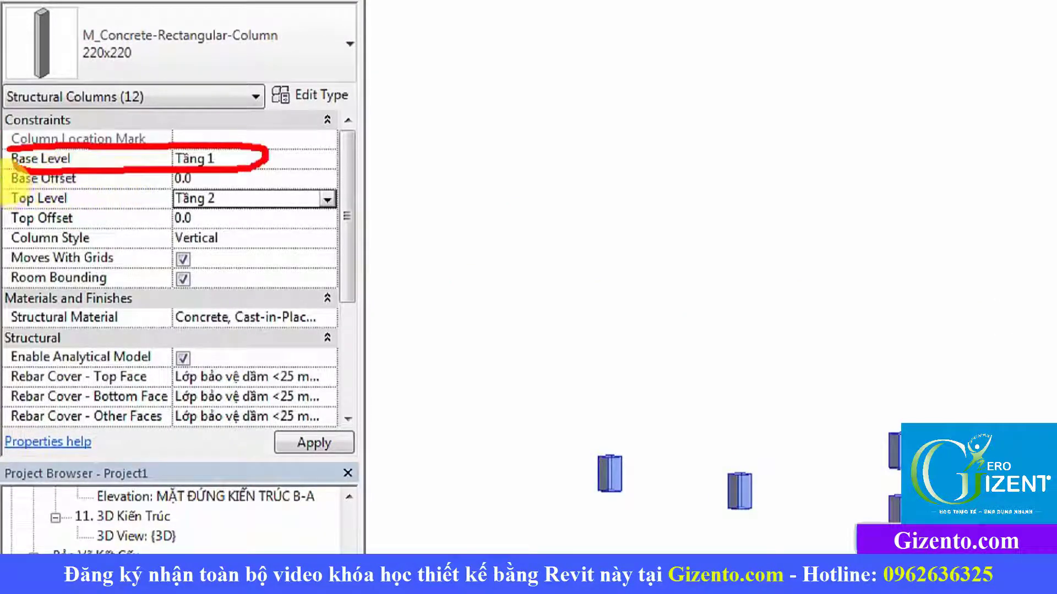
mouse_move(6, 193)
mouse_down()
mouse_move(264, 184)
mouse_move(110, 220)
mouse_move(10, 208)
mouse_up()
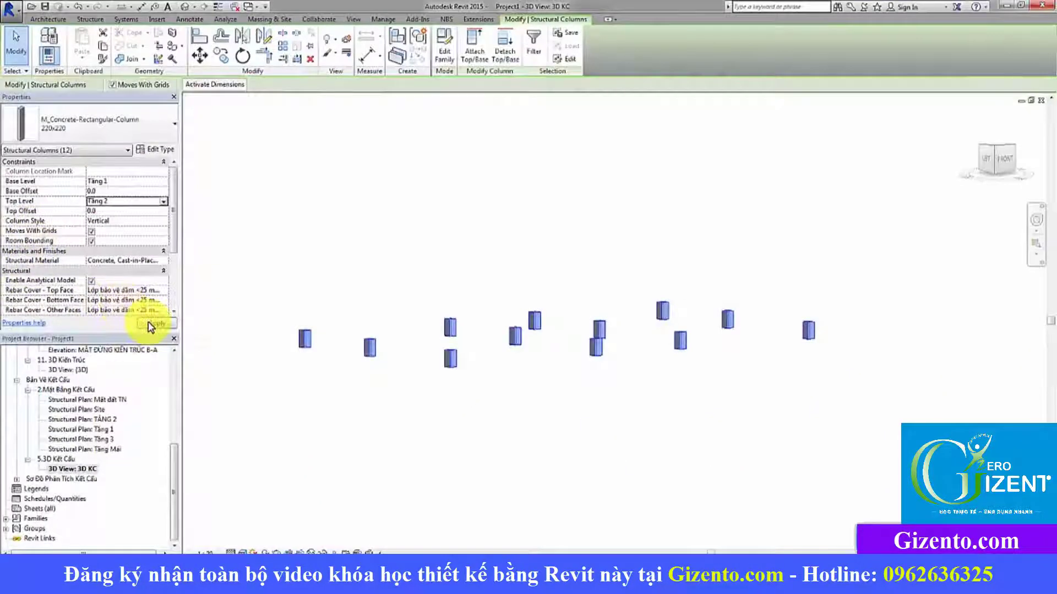
mouse_move(220, 319)
mouse_down()
mouse_move(253, 326)
mouse_move(130, 344)
mouse_up()
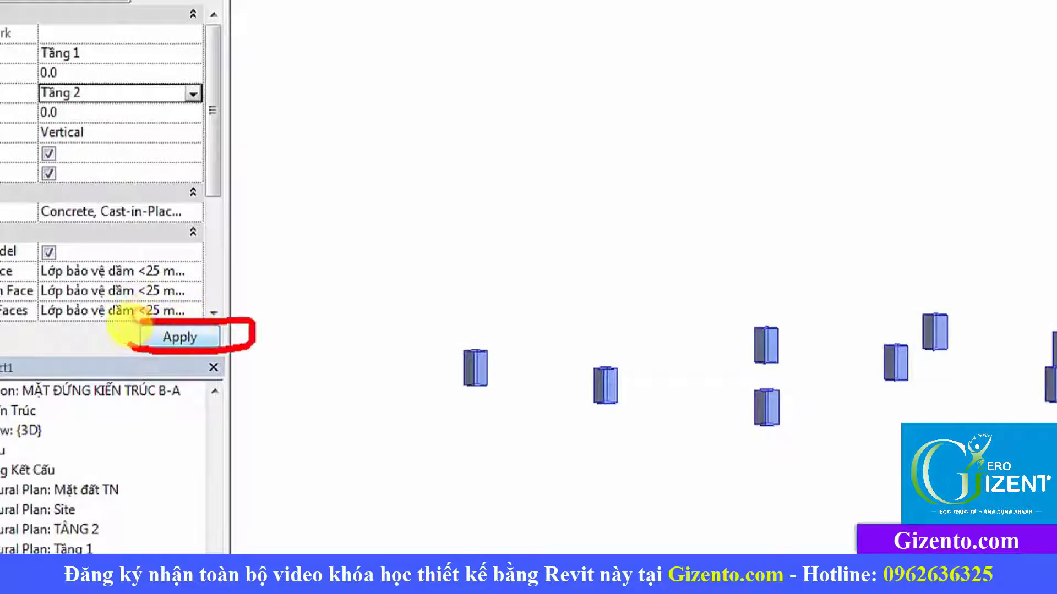
click(156, 323)
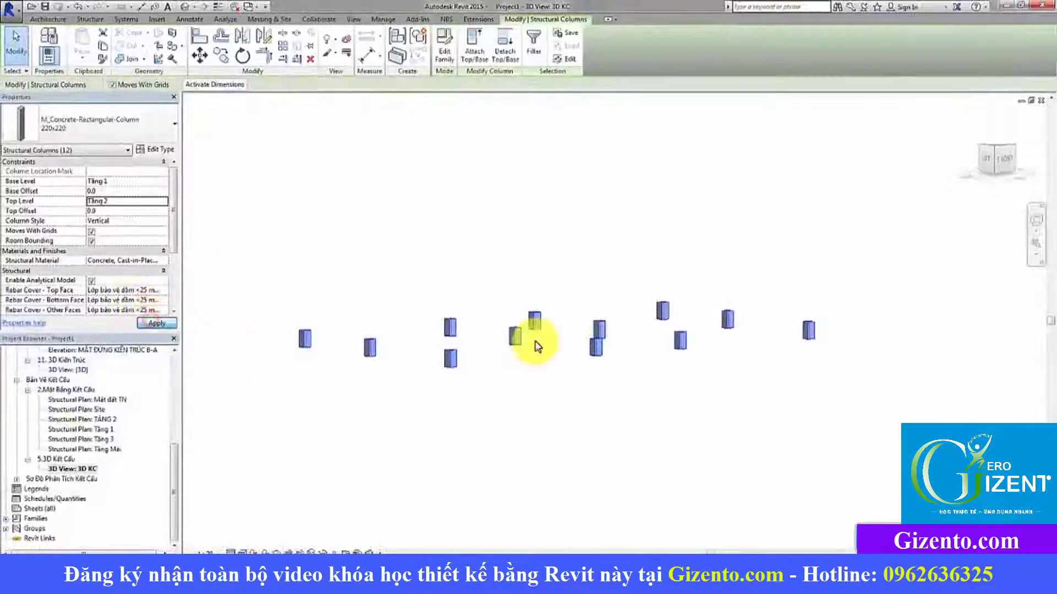
click(703, 370)
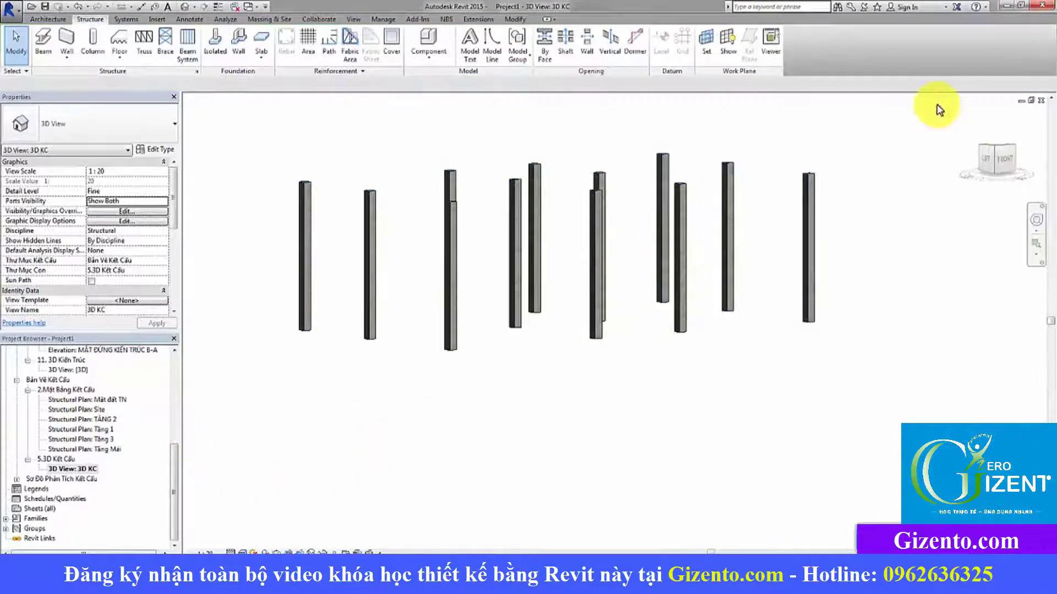
click(1040, 101)
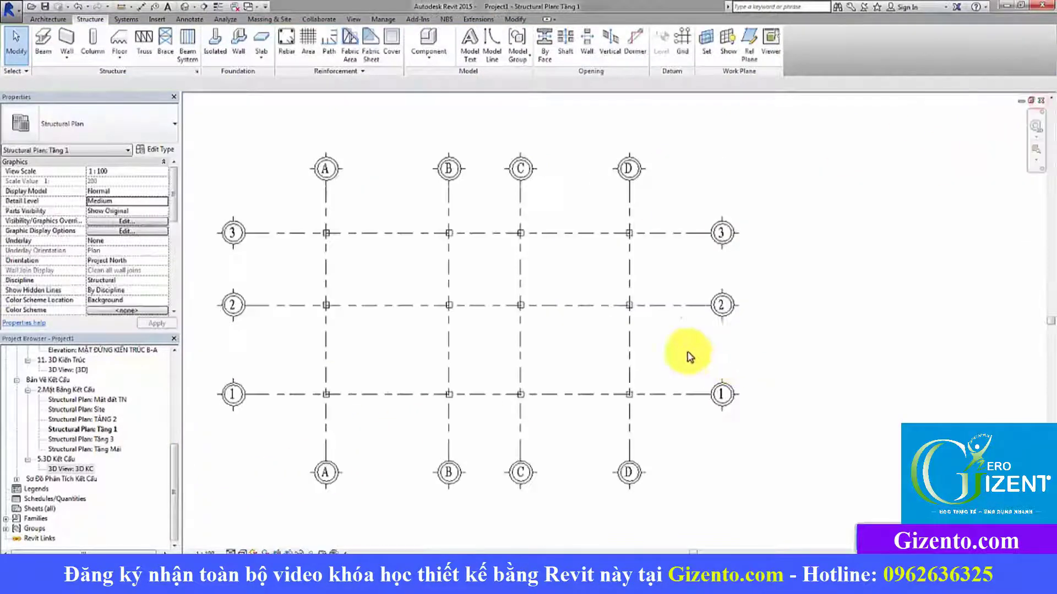
middle_drag(578, 279, 618, 332)
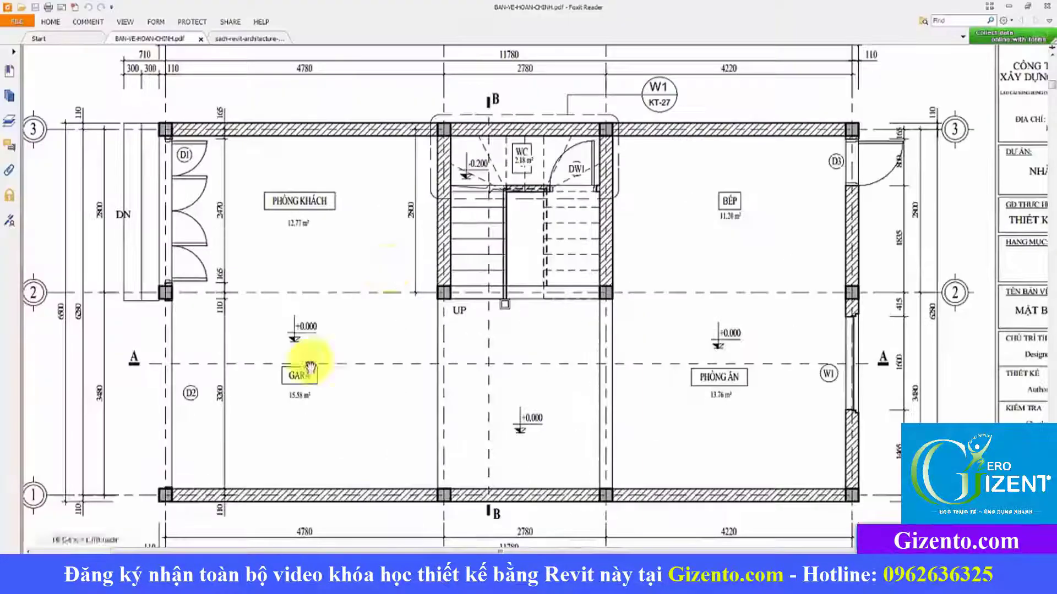
- Show the Bước step list in the sach-revit-architecture guide PDF
click(240, 38)
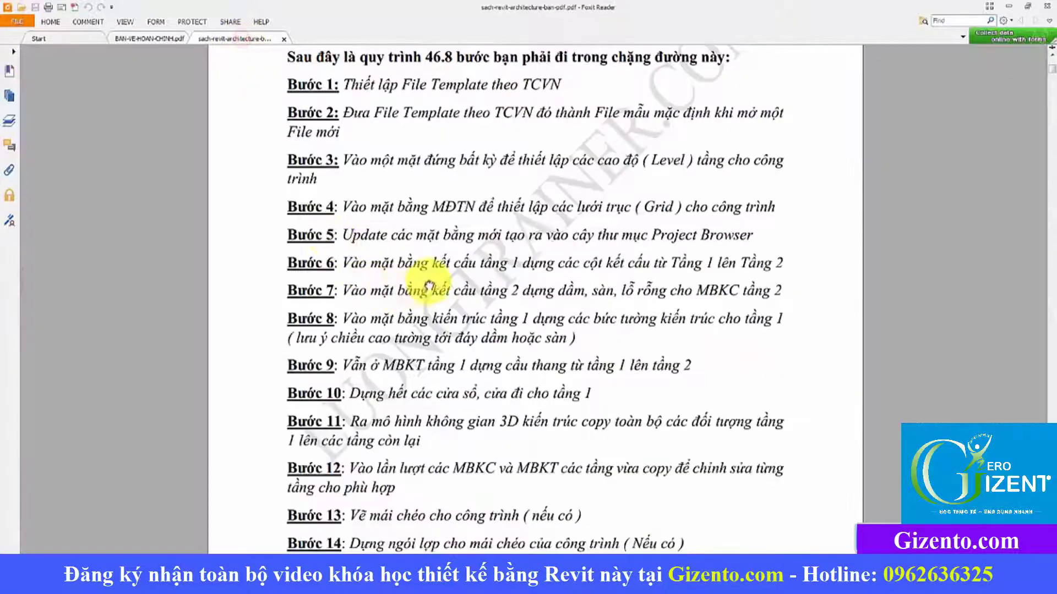
scroll(407, 275, down, 2)
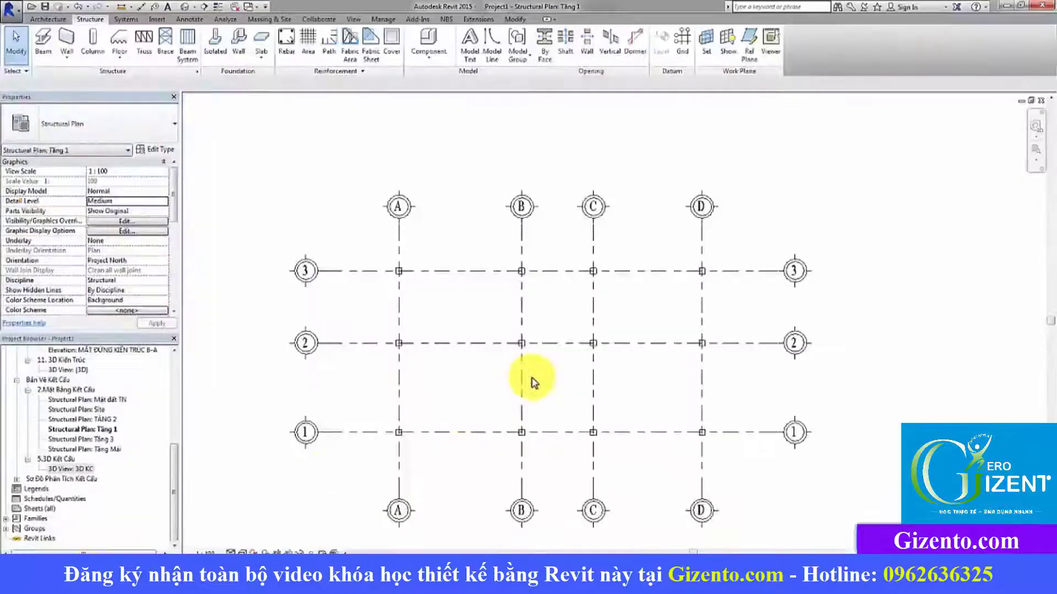
- Open Structural Plan: TẦNG 2 and zoom so grids A–D and 1–3 fit
click(92, 420)
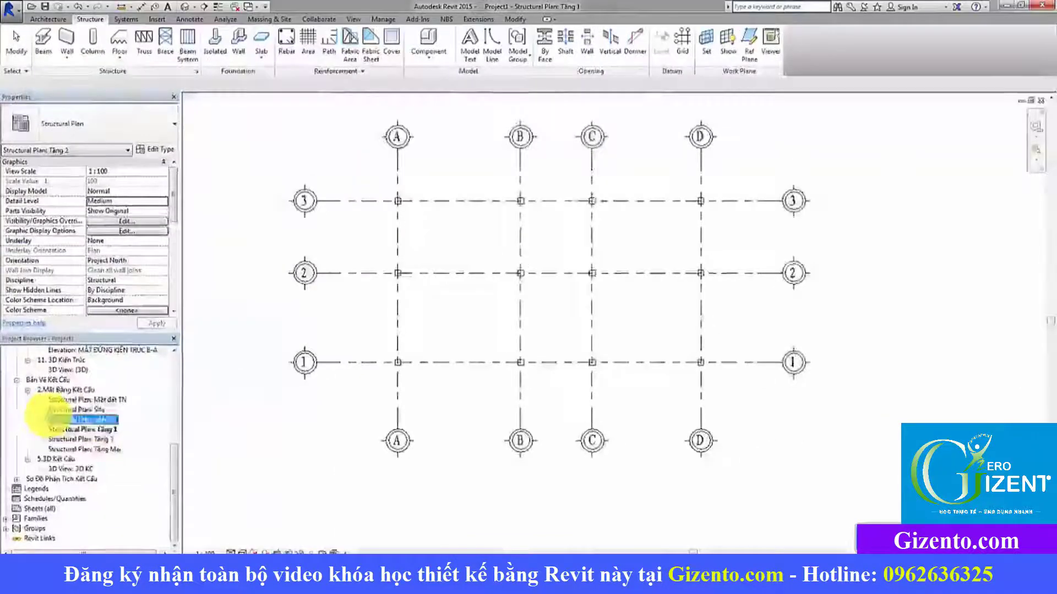
double_click(66, 419)
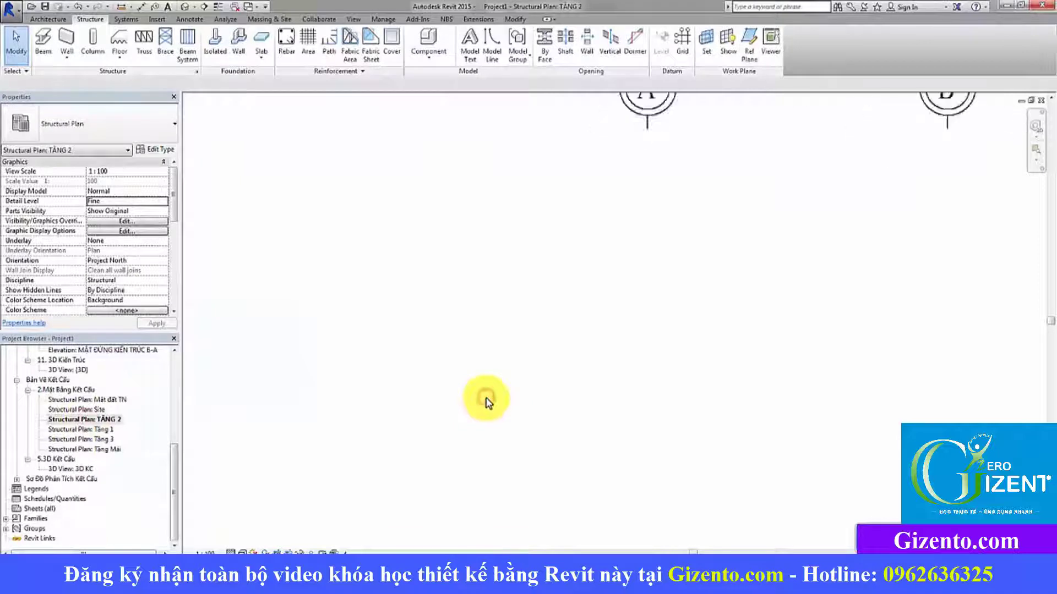
scroll(486, 402, up, 2)
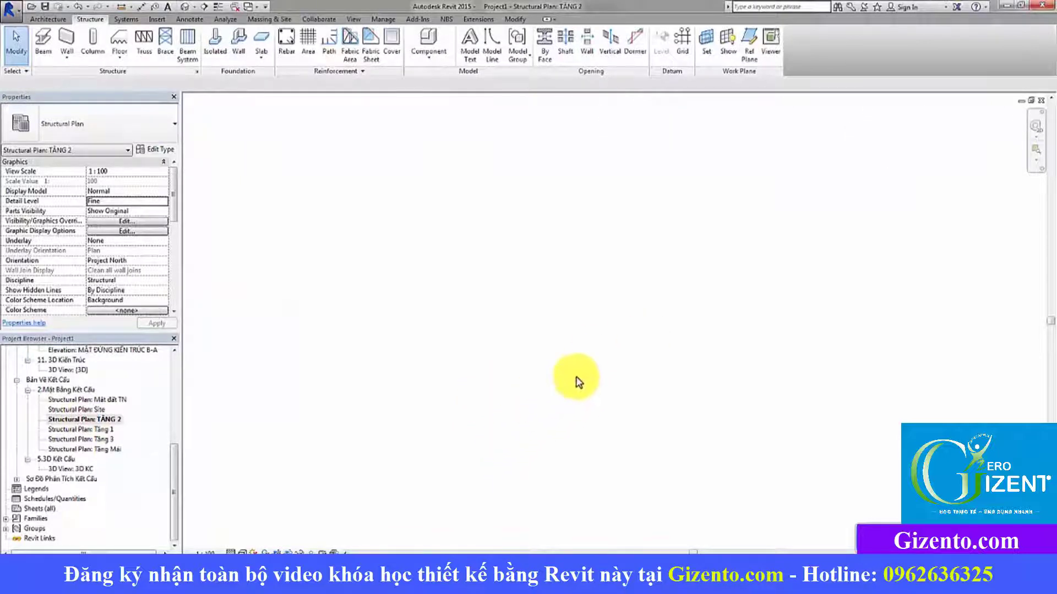
scroll(580, 372, down, 2)
scroll(575, 358, down, 5)
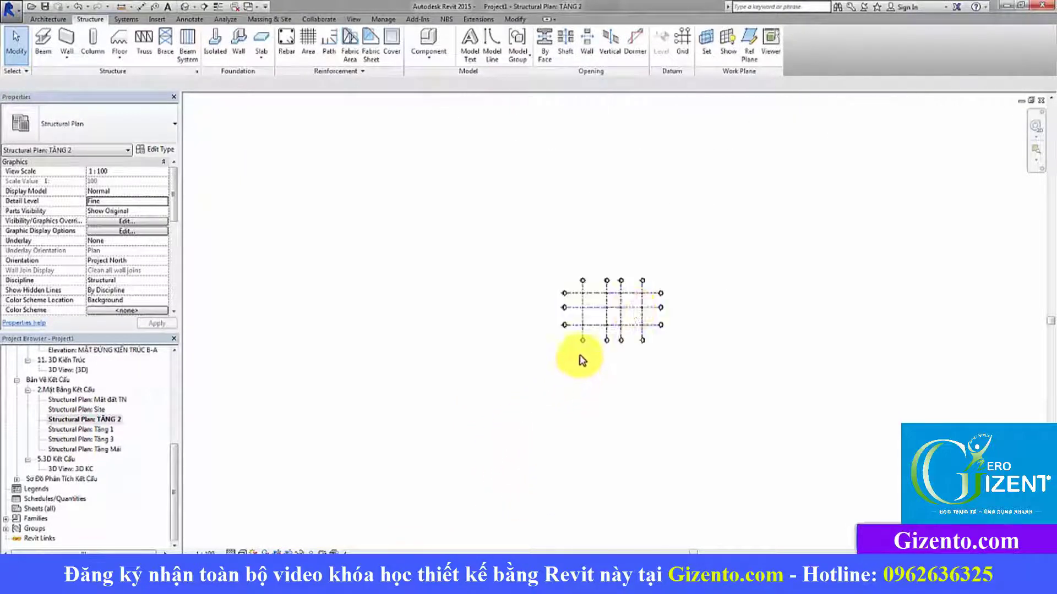
scroll(632, 302, up, 1)
scroll(611, 308, up, 3)
scroll(605, 309, down, 3)
scroll(605, 307, down, 2)
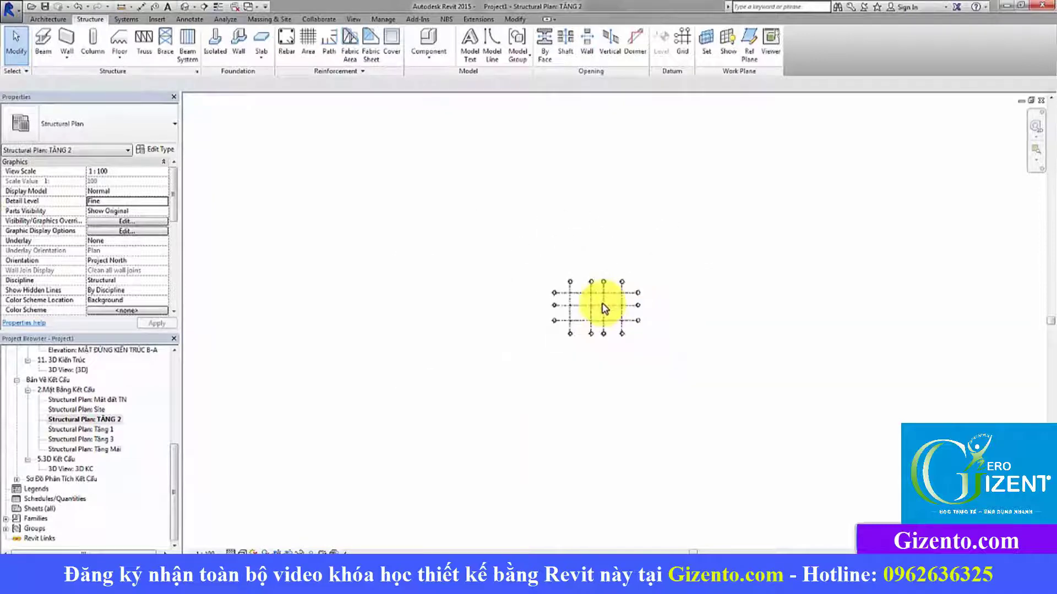
scroll(605, 307, up, 6)
scroll(604, 301, up, 1)
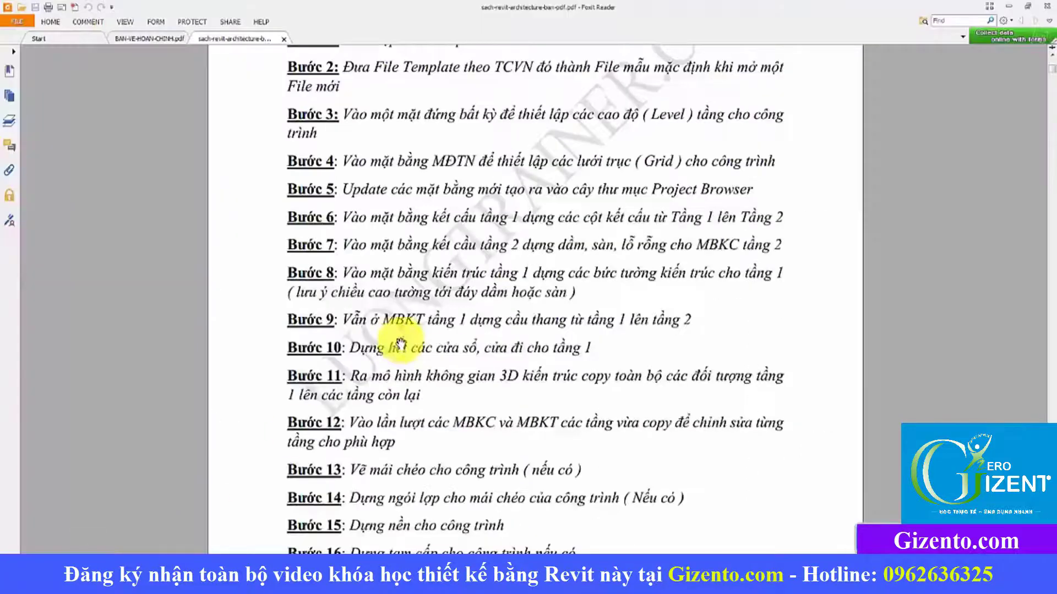
- Show the MẶT BẰNG KẾT CẤU TẦNG 2 sheet in BAN-VE-HOAN-CHINH.pdf with its 220x300 D1 beams
click(149, 44)
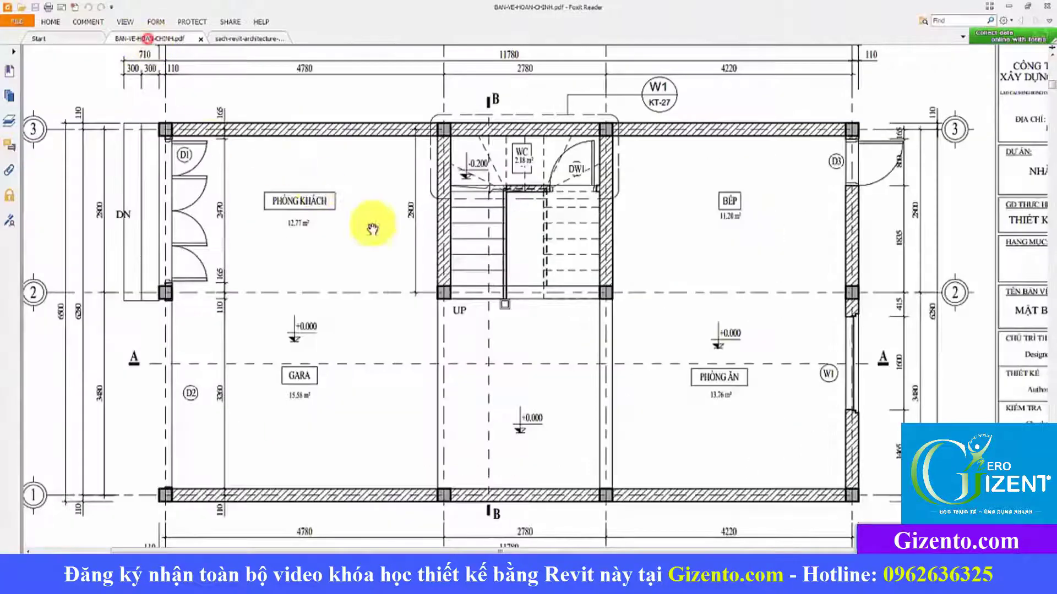
drag(431, 282, 435, 191)
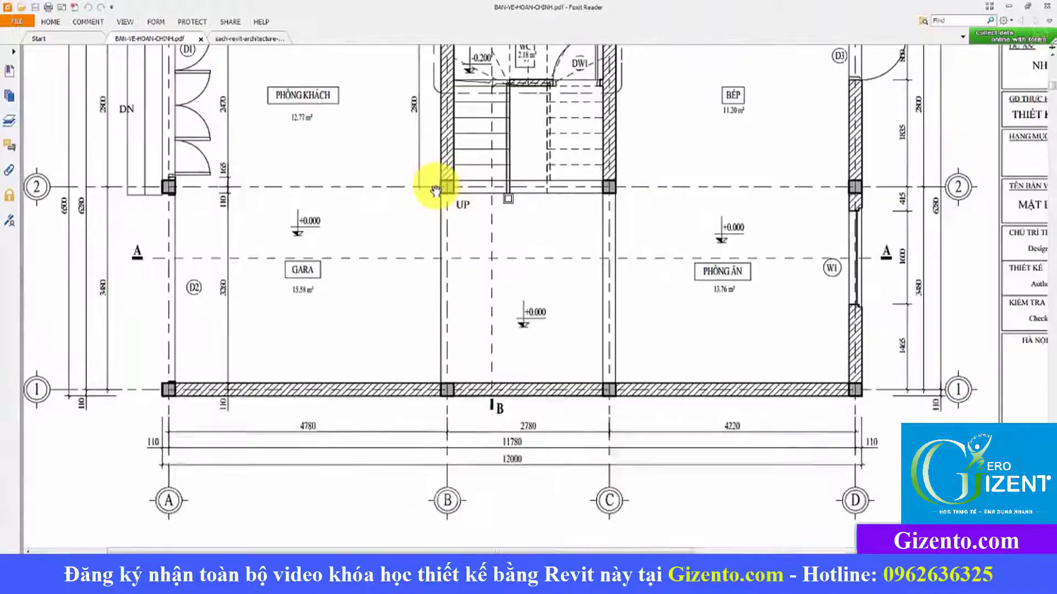
ctrl+scroll(432, 190, down, 1)
ctrl+scroll(432, 190, down, 1)
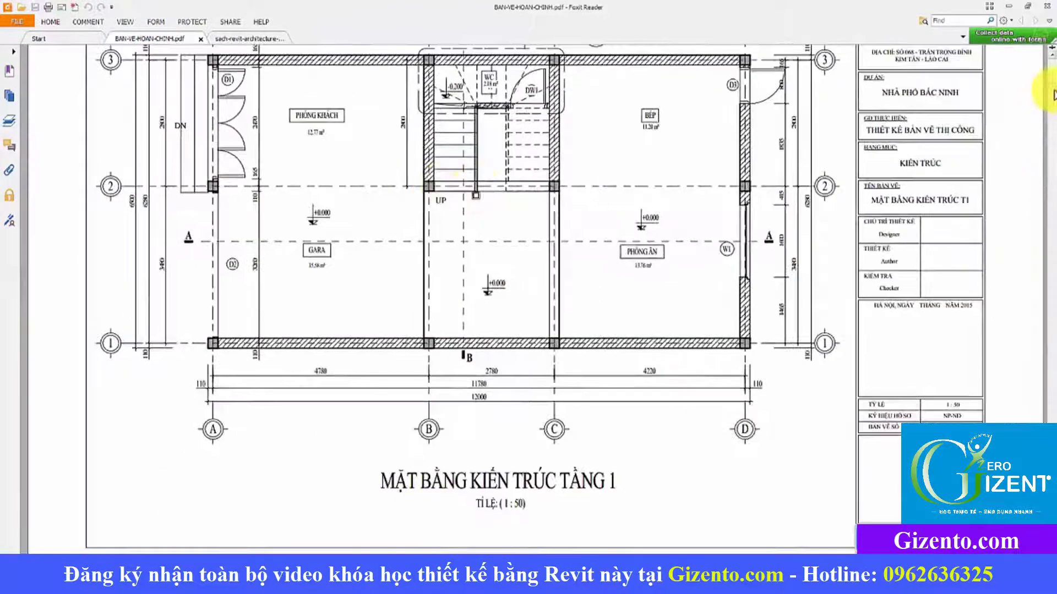
mouse_move(1052, 94)
mouse_down()
mouse_move(1053, 186)
mouse_move(1030, 314)
mouse_move(1042, 374)
mouse_move(1031, 378)
mouse_move(1052, 398)
mouse_move(1047, 414)
mouse_up()
scroll(1050, 418, down, 5)
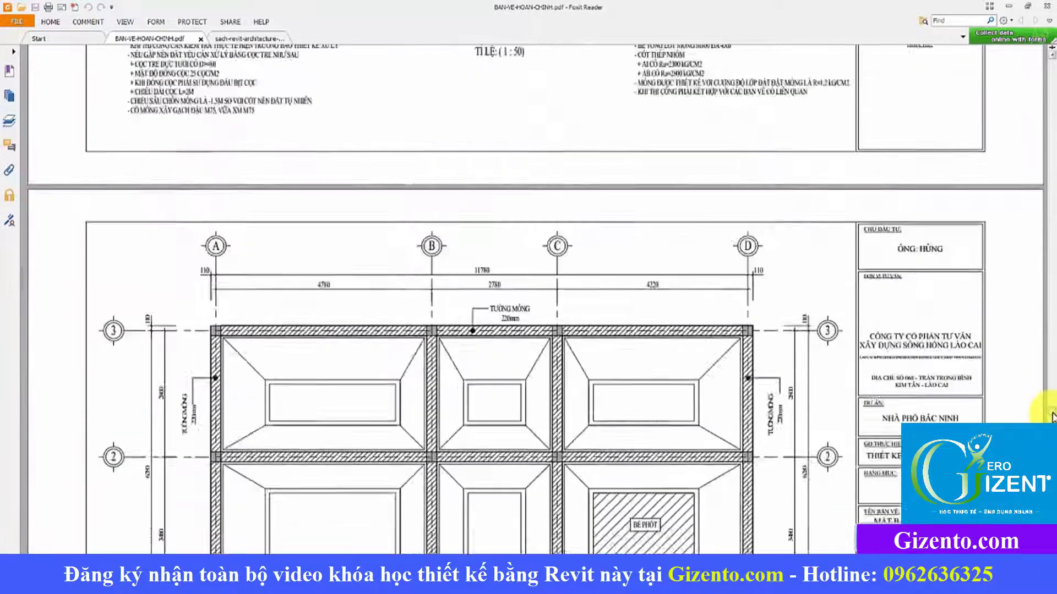
scroll(1050, 418, down, 10)
scroll(1050, 418, down, 6)
scroll(1050, 418, down, 7)
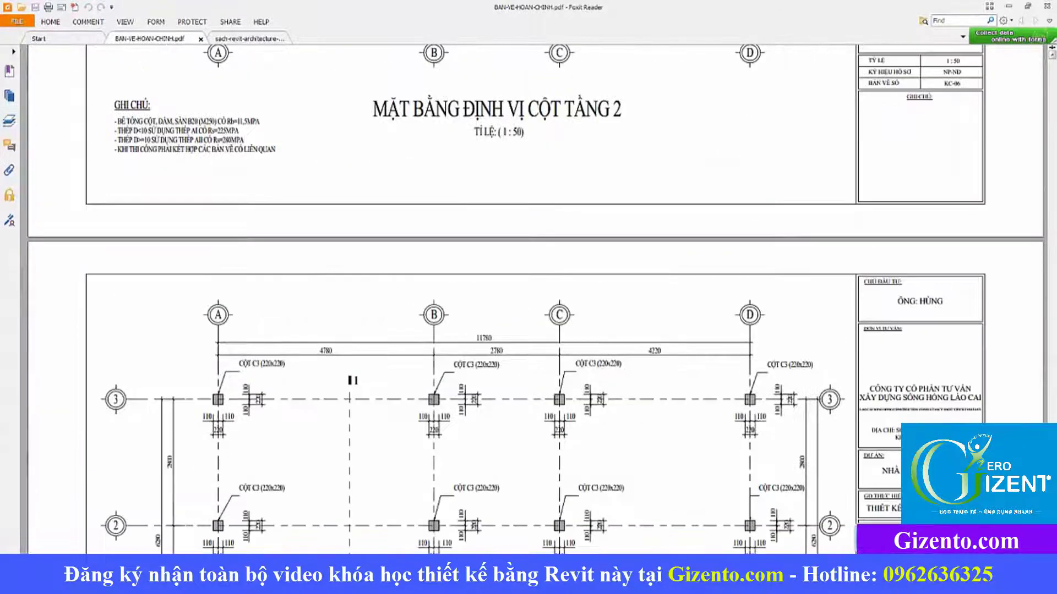
scroll(352, 380, down, 10)
scroll(609, 303, down, 3)
scroll(582, 329, up, 2)
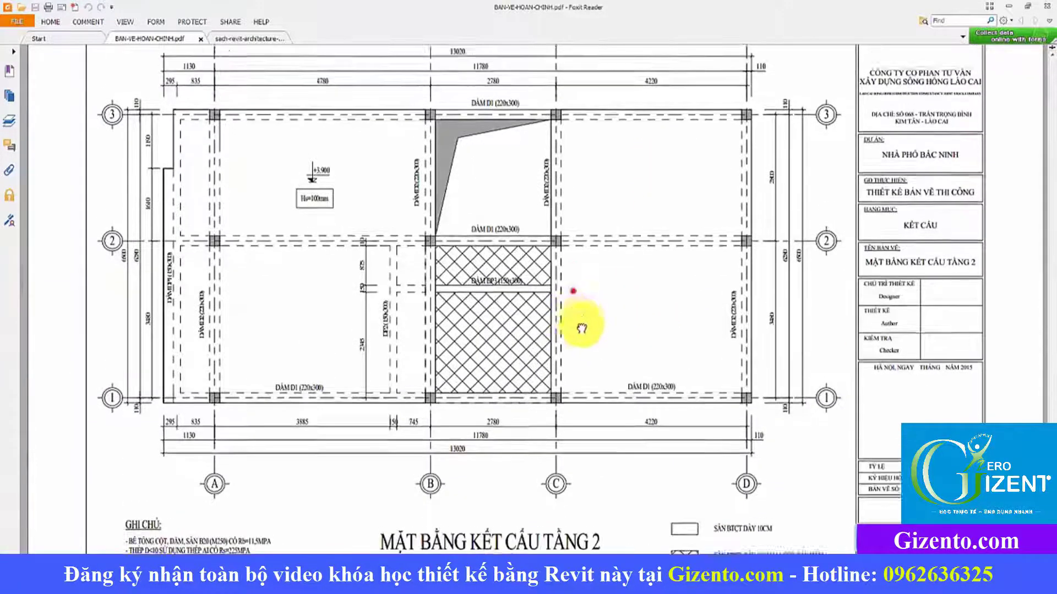
scroll(575, 341, up, 2)
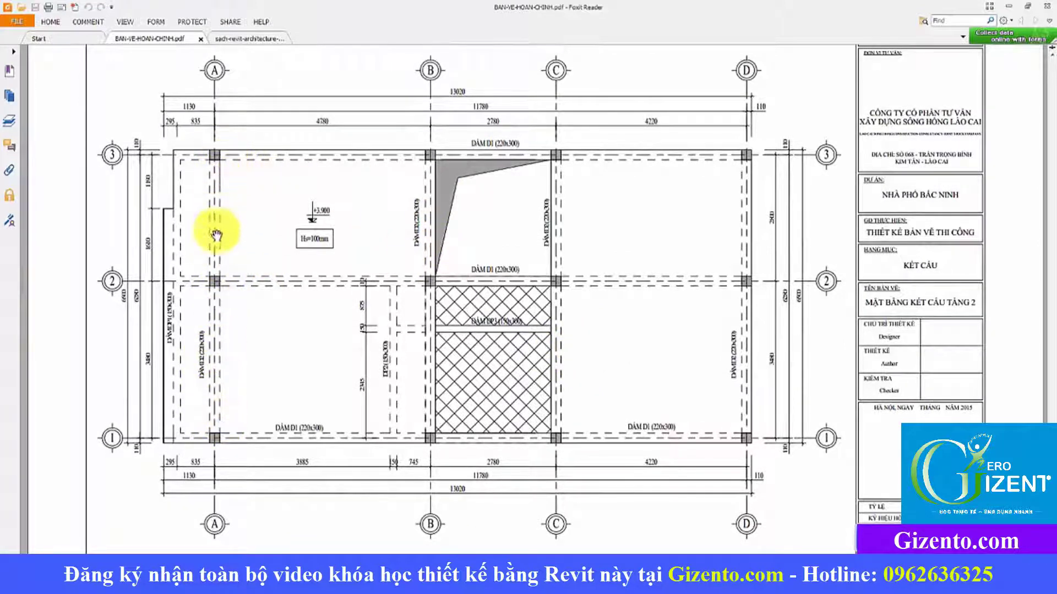
- Return to the Revit TẦNG 2 plan and start the beam tool with BM
key(alt+Tab)
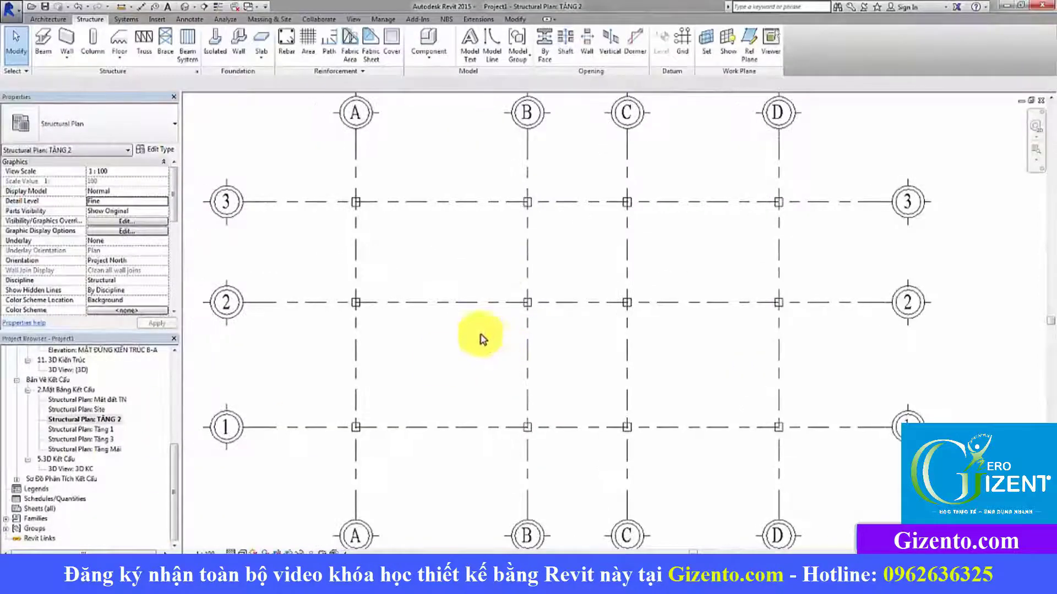
middle_drag(472, 350, 479, 367)
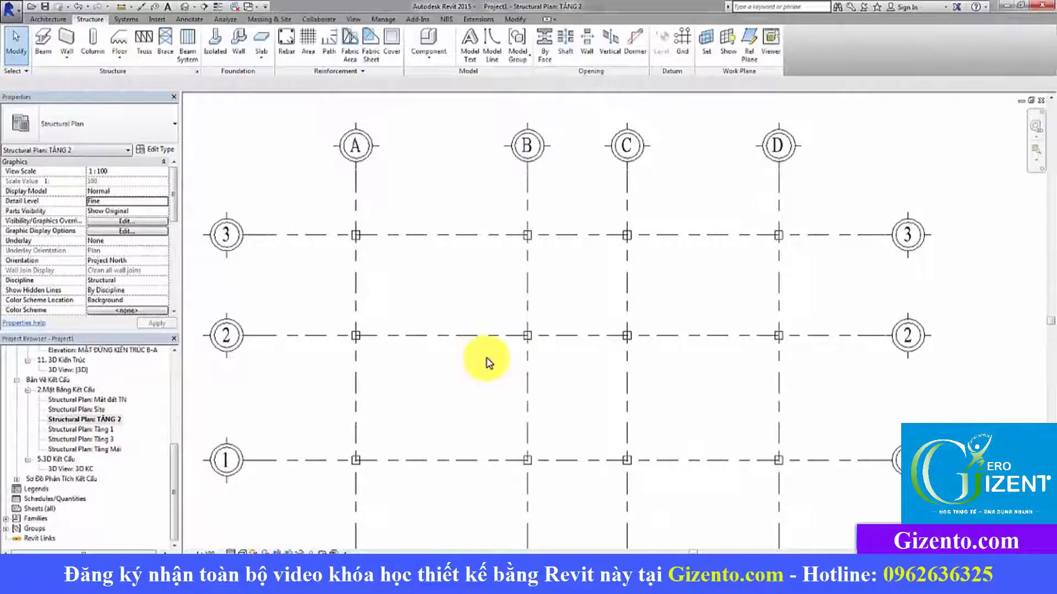
key(b)
key(m)
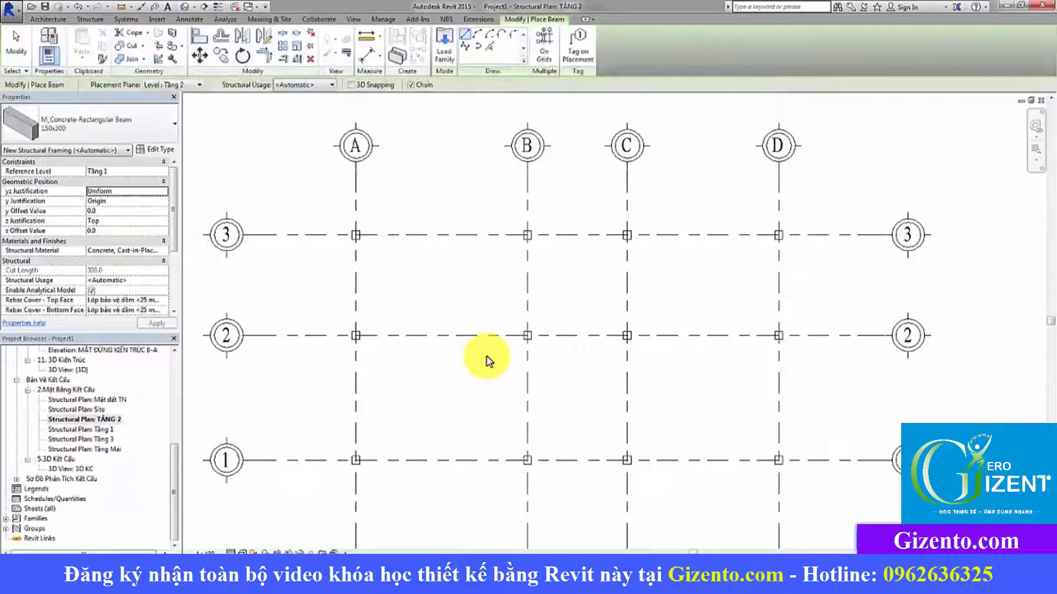
key(Escape)
key(Escape)
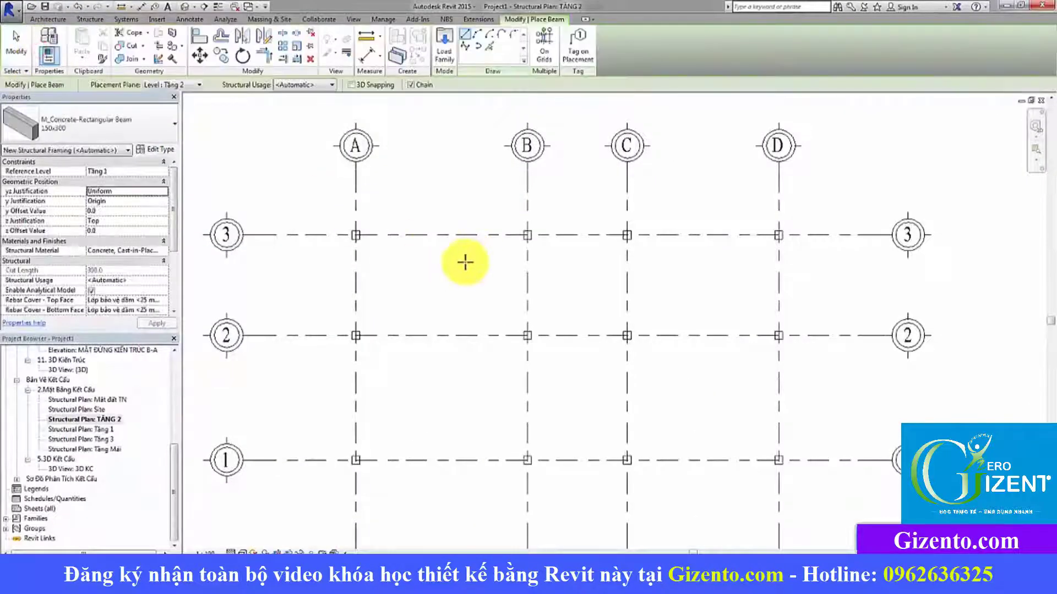
click(111, 135)
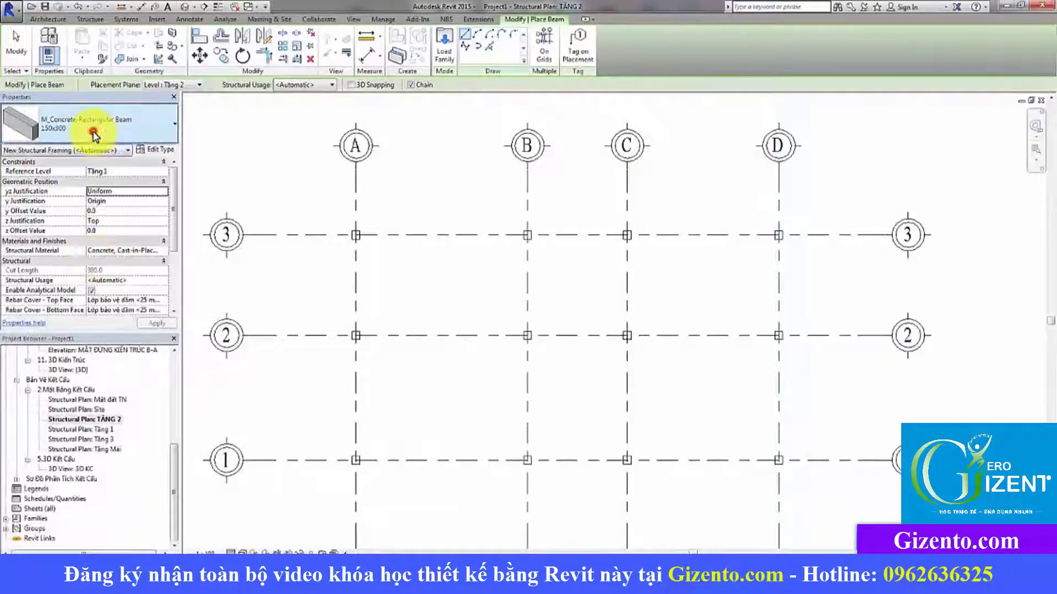
- Duplicate the 220x300 beam type as 220x500 with depth h set to 500
click(84, 130)
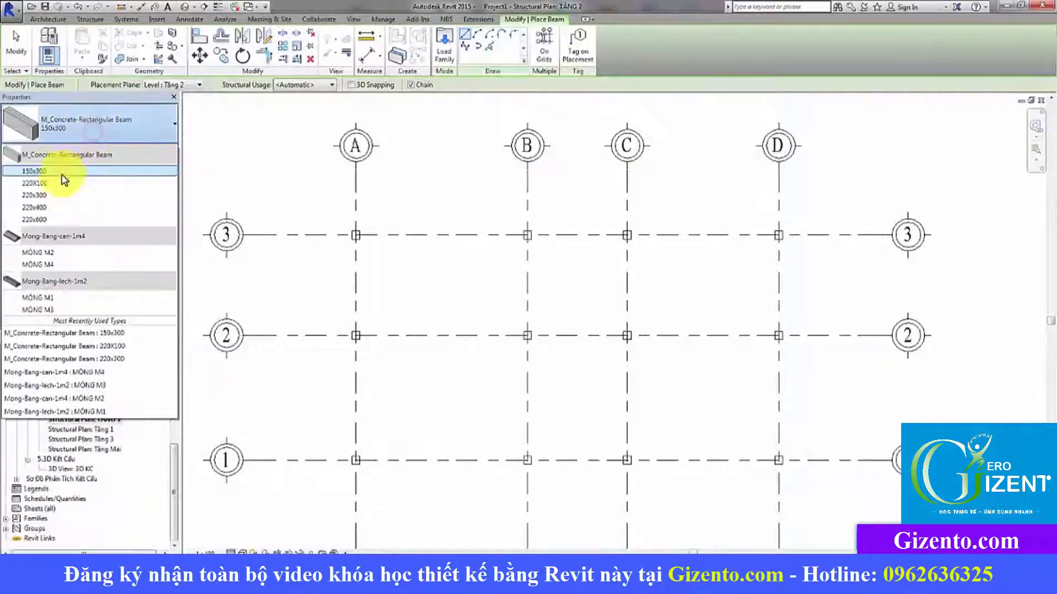
click(41, 195)
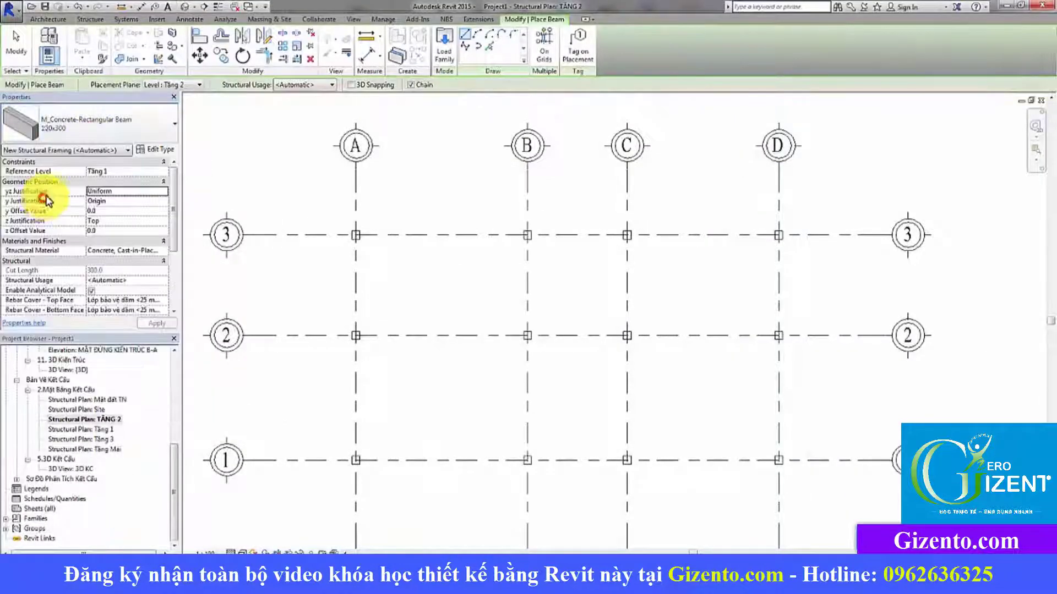
click(105, 135)
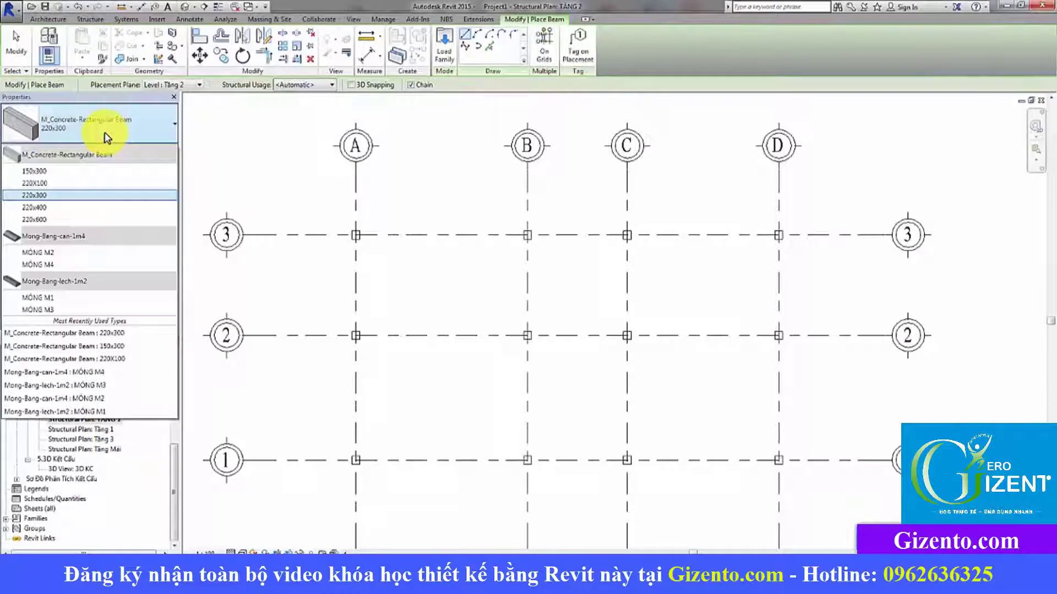
click(107, 138)
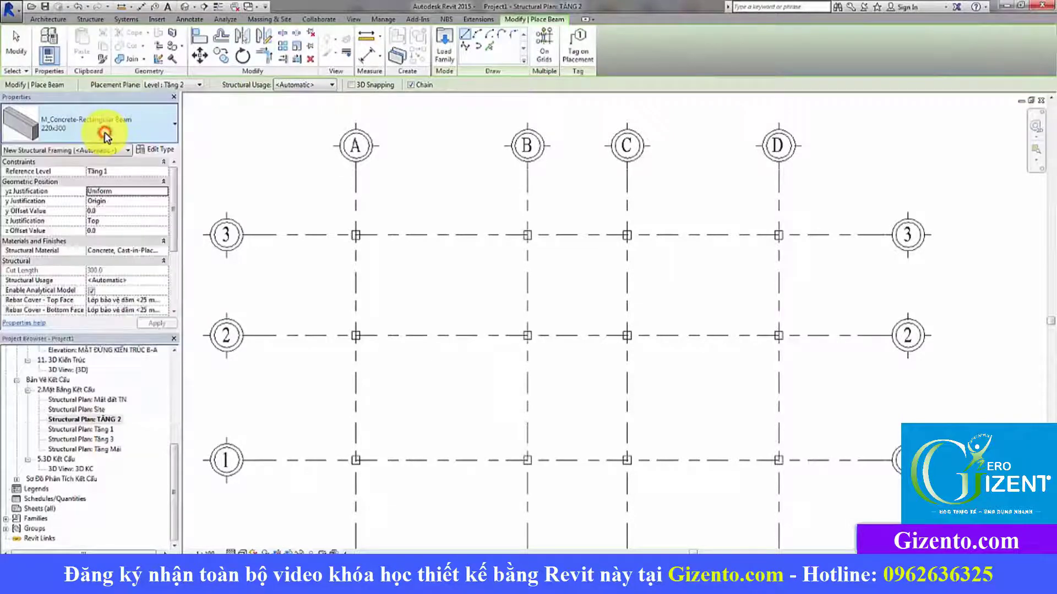
click(155, 156)
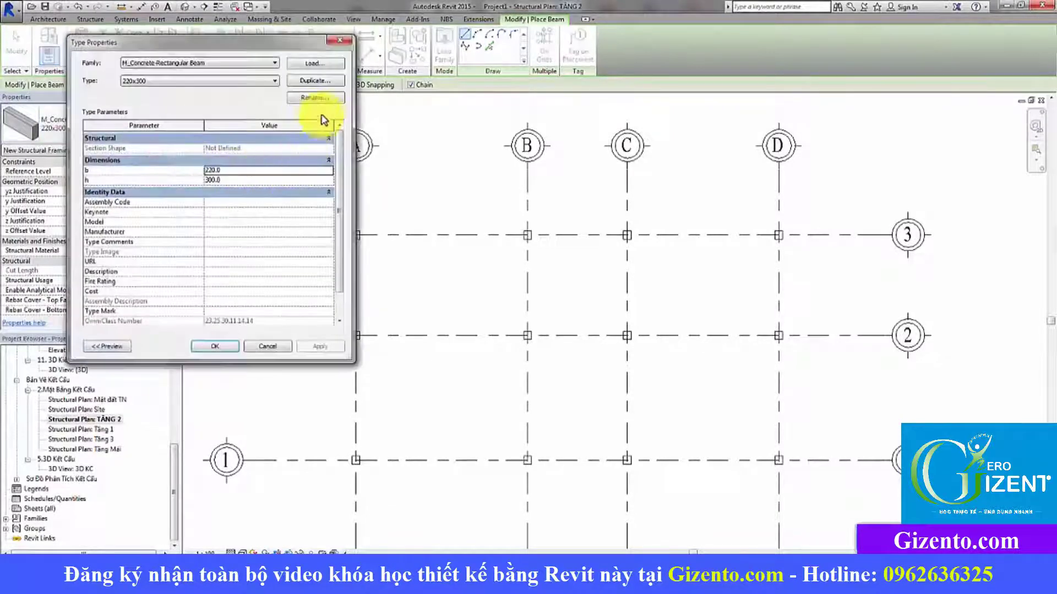
drag(239, 48, 304, 86)
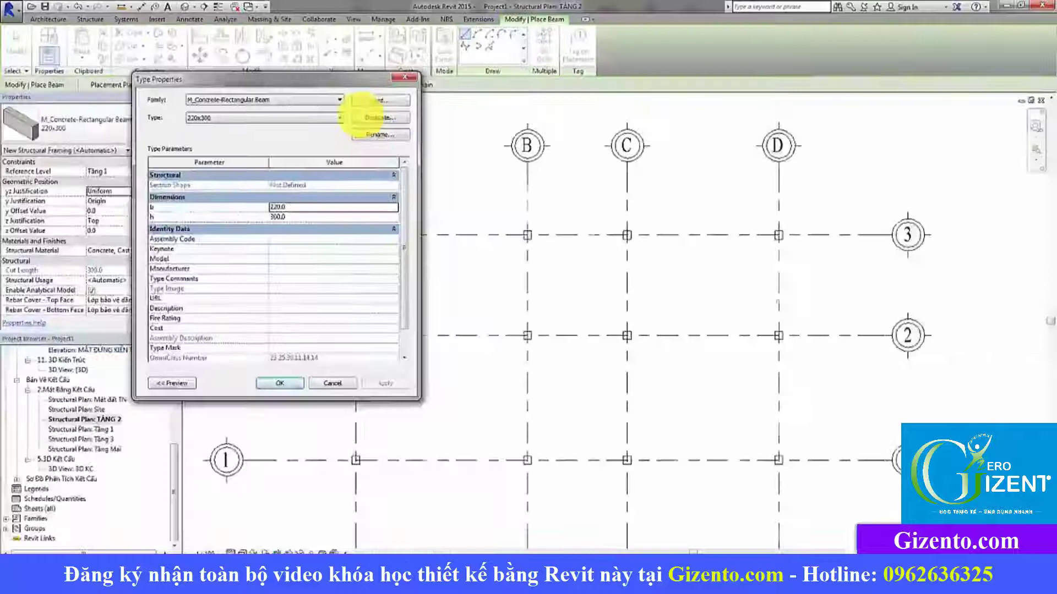
click(373, 117)
text(220x500)
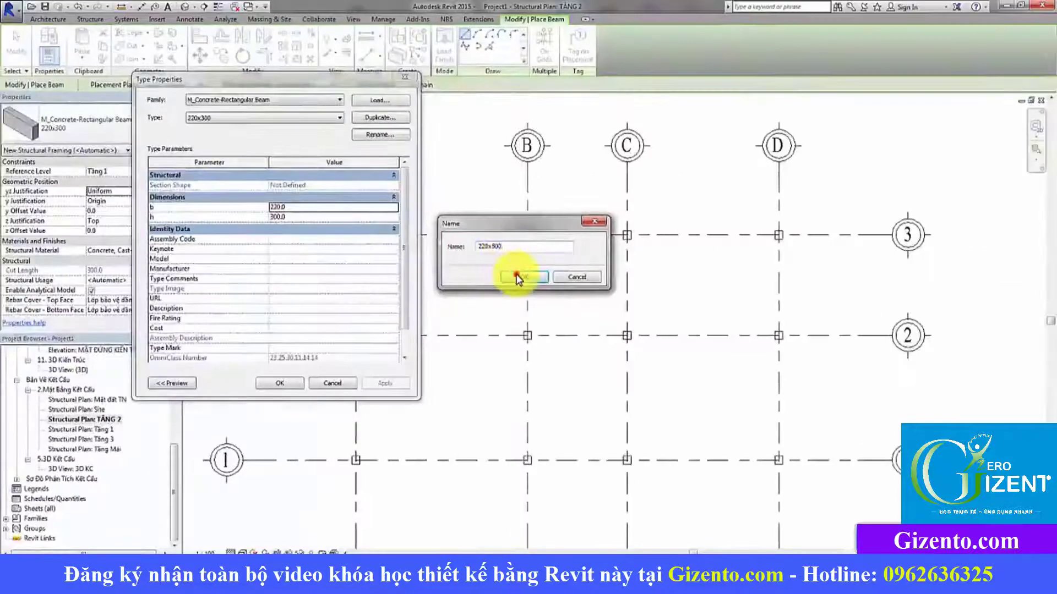
click(517, 277)
text(500)
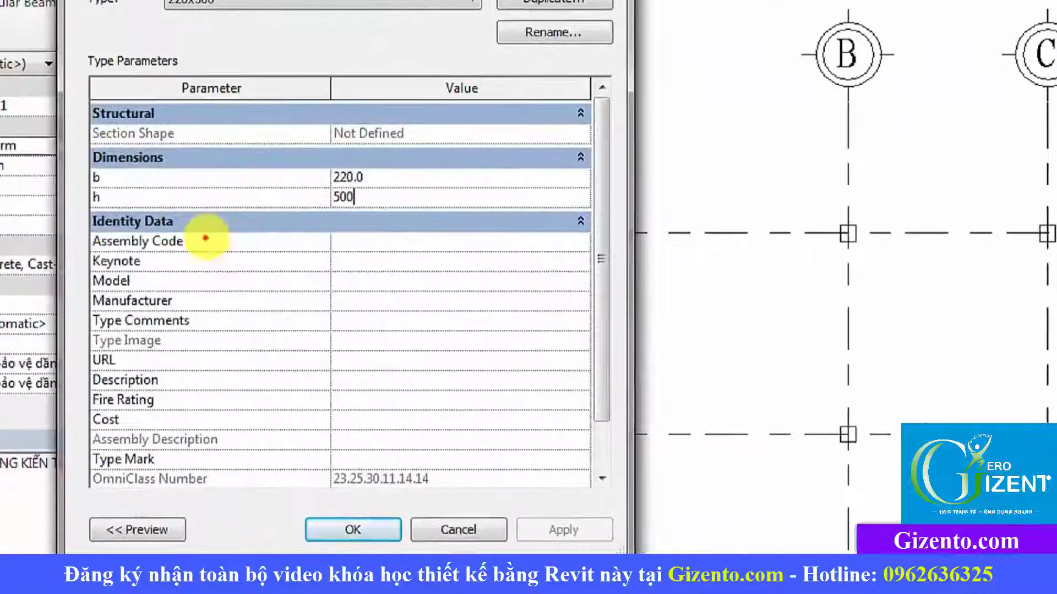
click(266, 217)
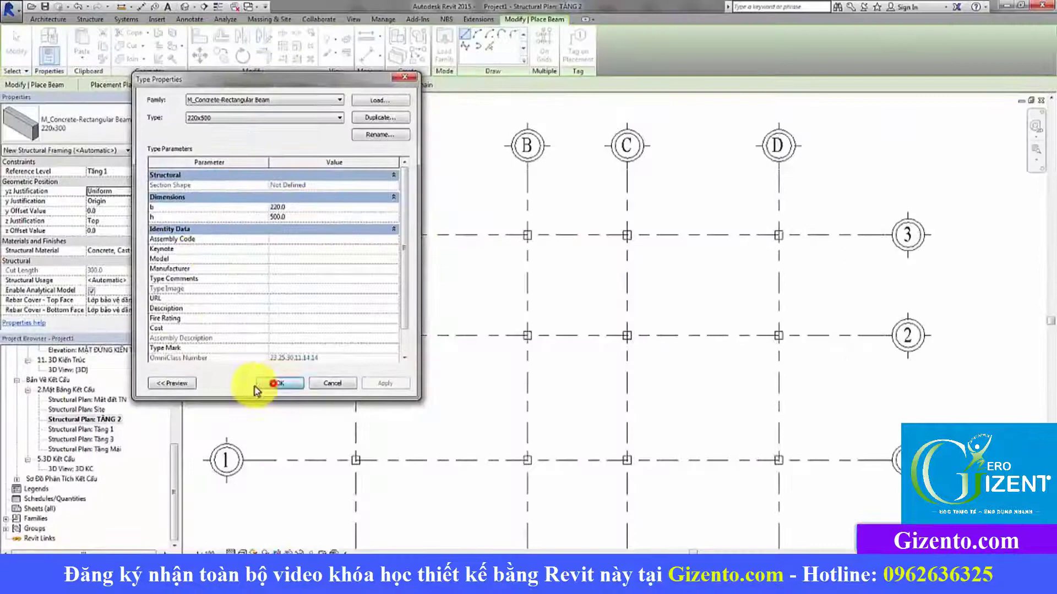
click(257, 384)
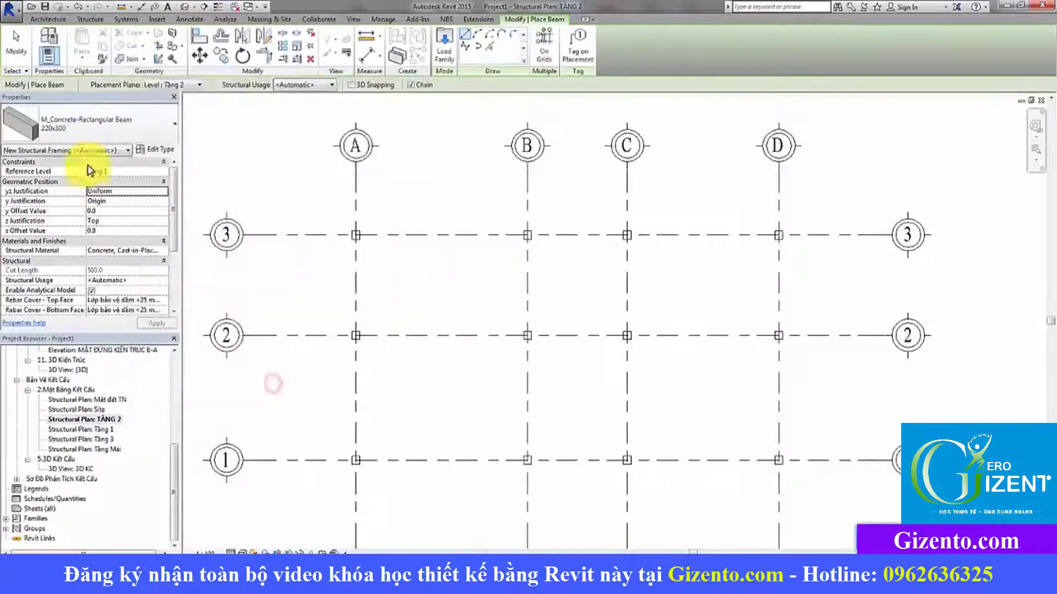
- Switch the beam type back to 220x300 and pan so all grid bubbles show
click(107, 138)
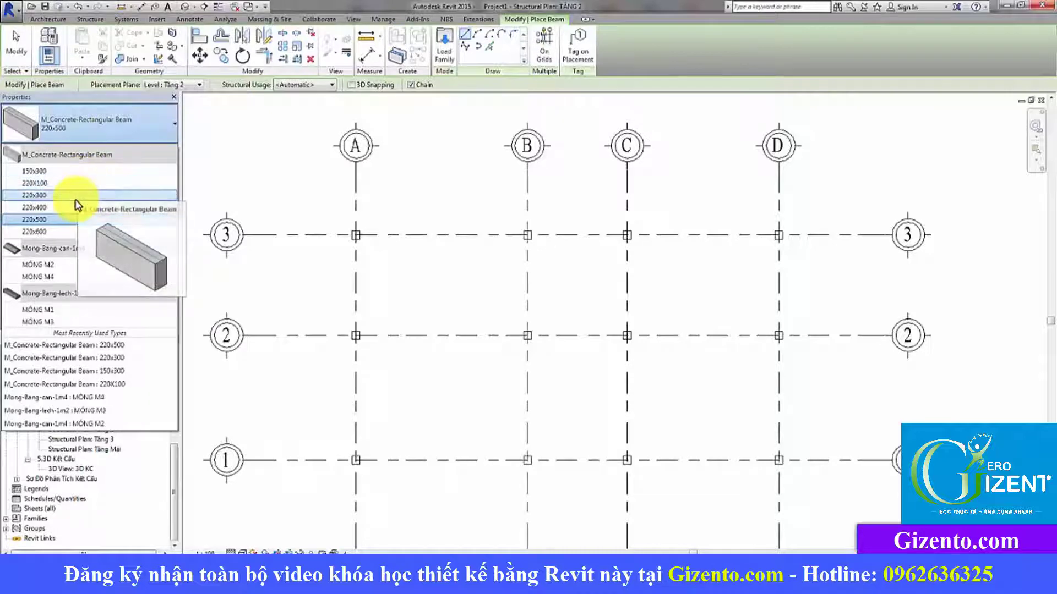
click(52, 197)
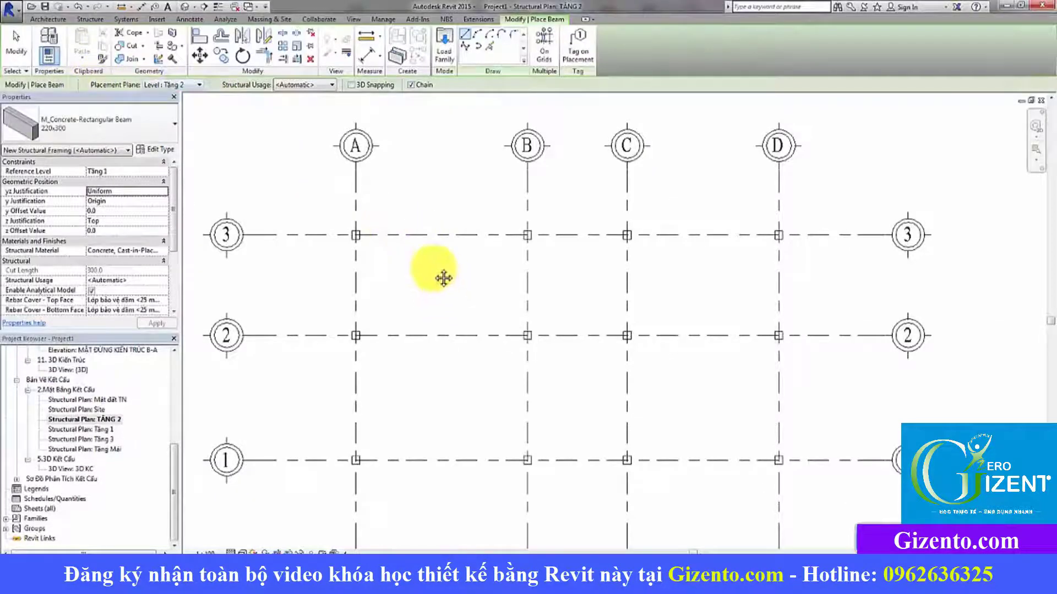
middle_drag(441, 279, 430, 238)
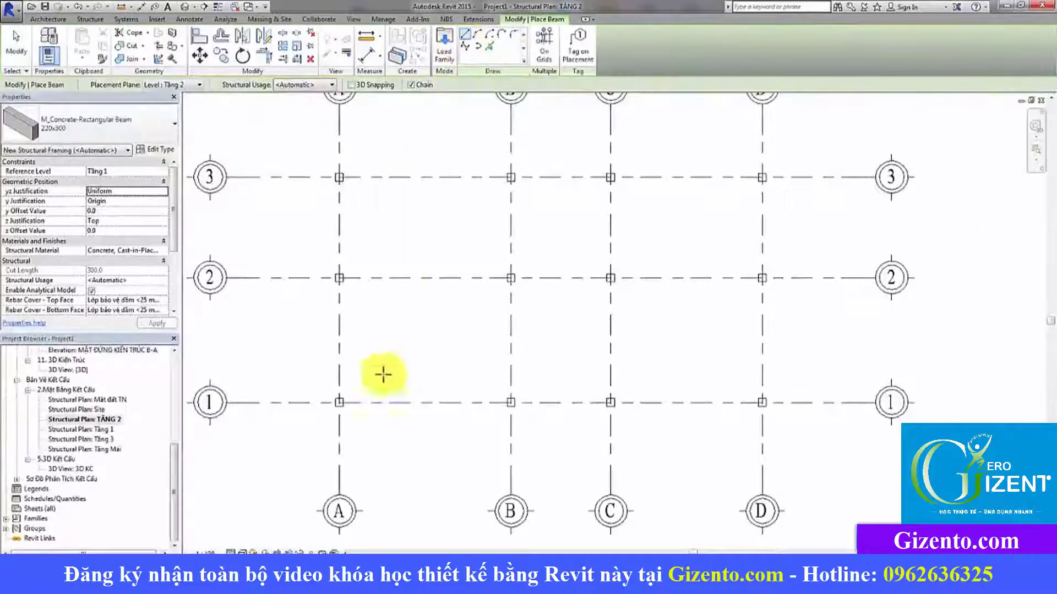
- Draw 220x300 beams along grid A from A/1 to A/3, then along grid 1 and grid D
click(338, 403)
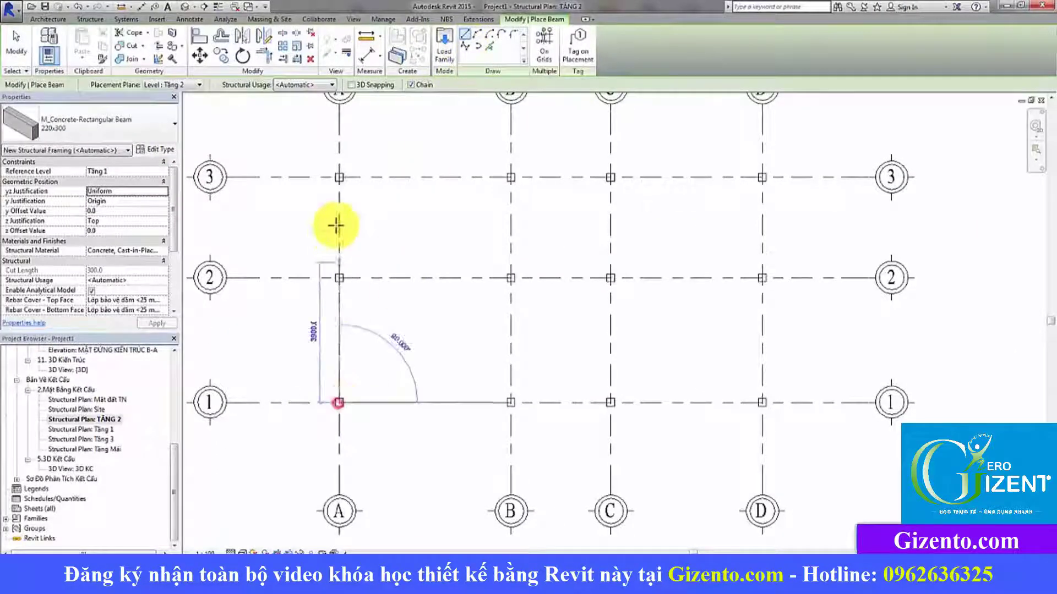
click(339, 177)
key(Escape)
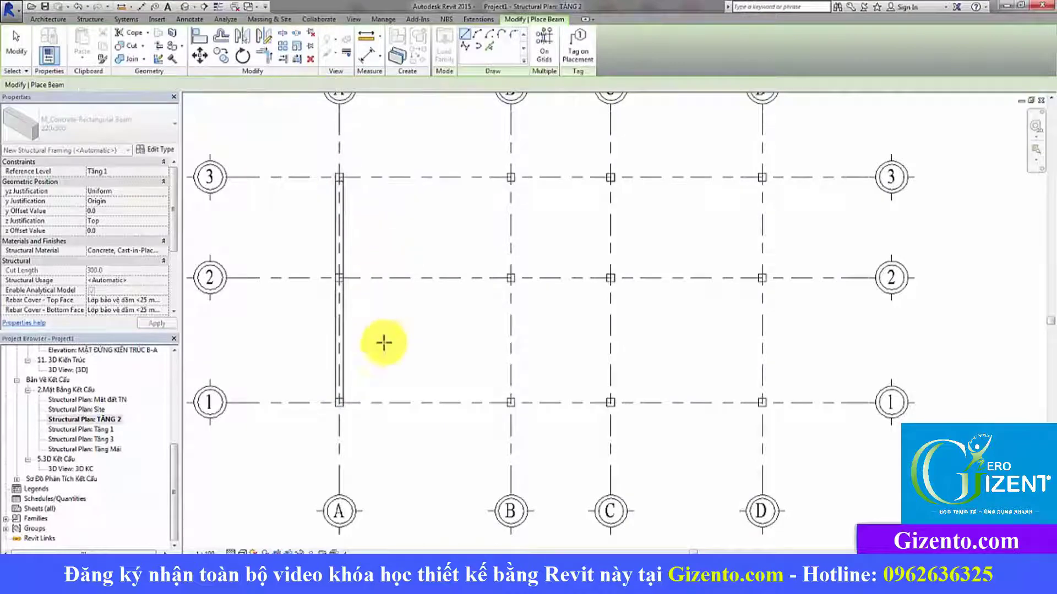
click(340, 402)
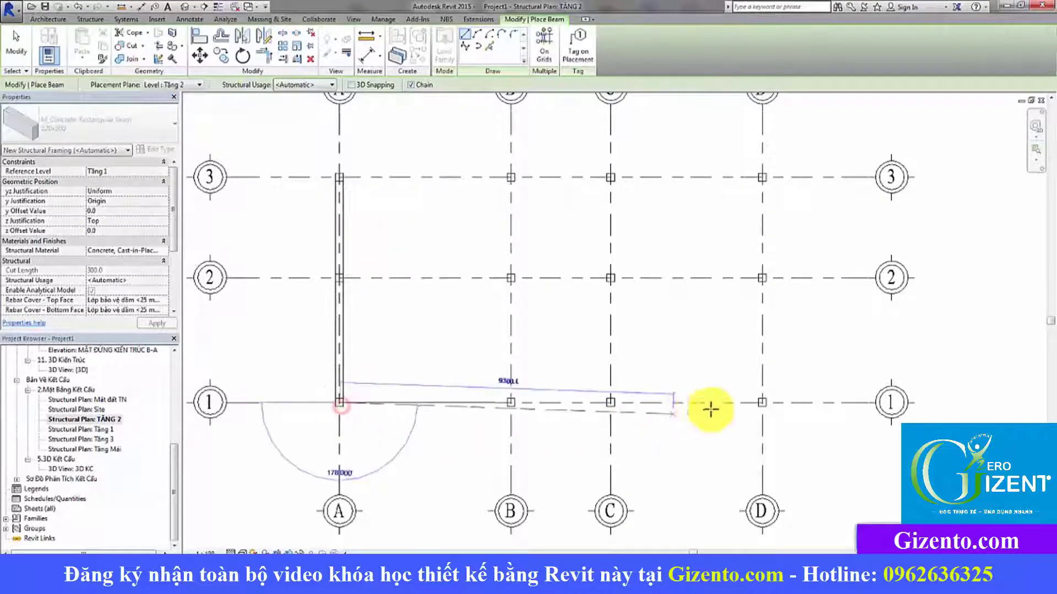
click(761, 402)
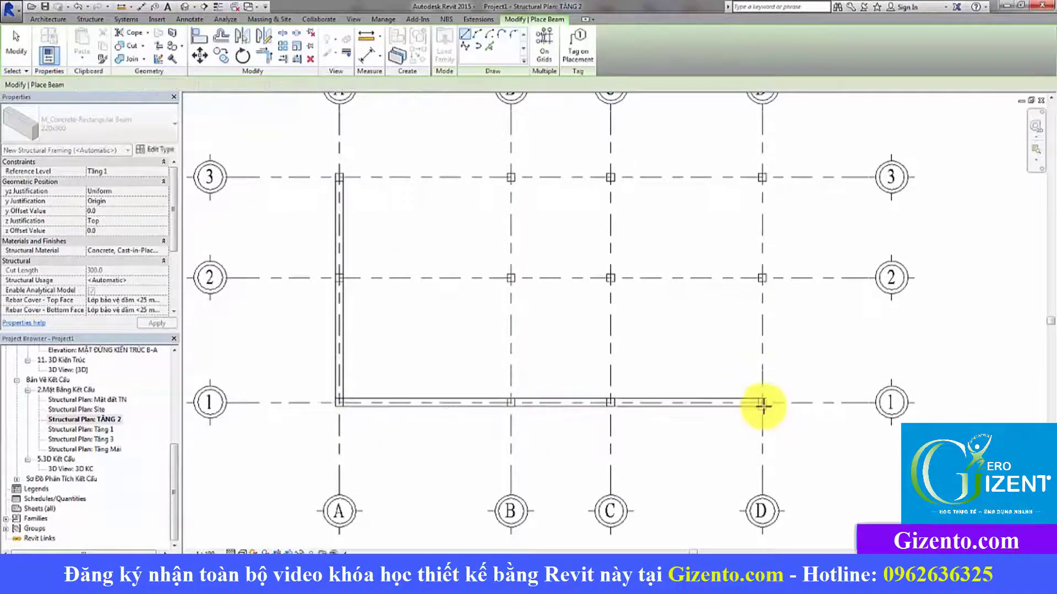
click(762, 178)
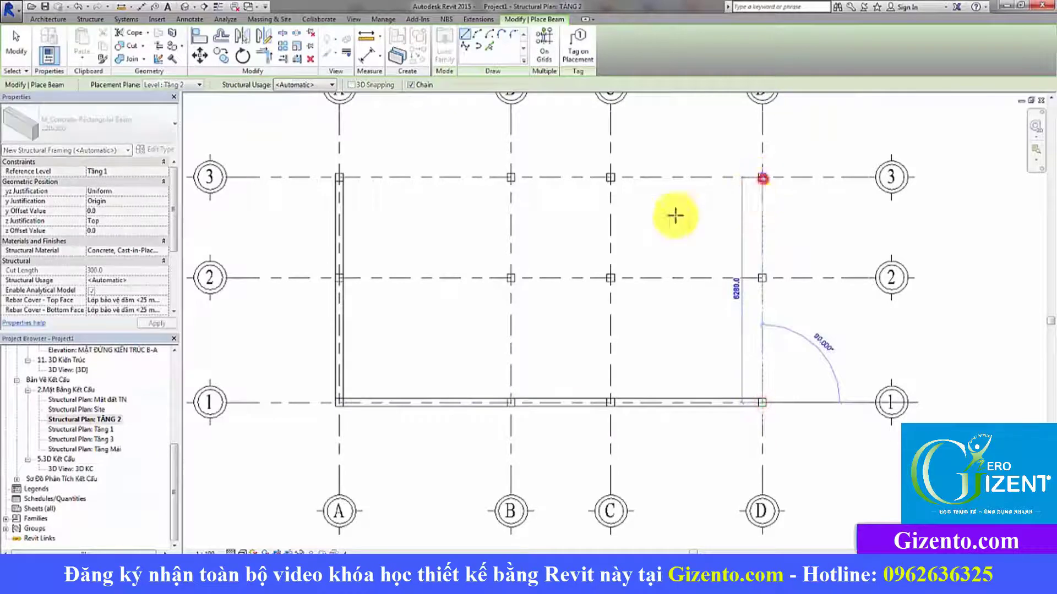
key(Escape)
- Draw beams along grid 3 and grid 2, each from grid A to grid D
click(339, 177)
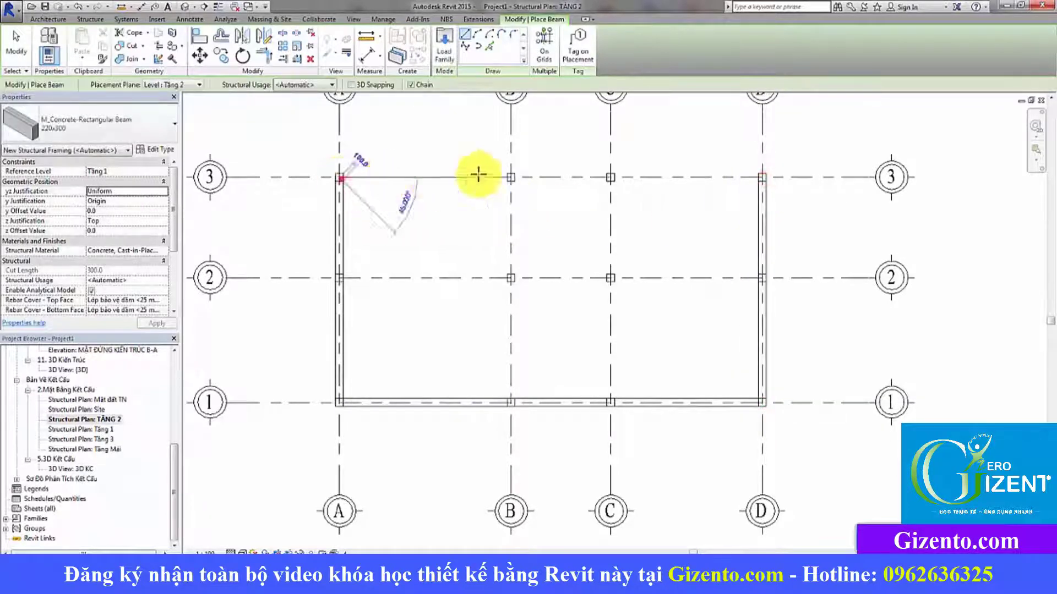
click(762, 177)
key(Escape)
click(340, 278)
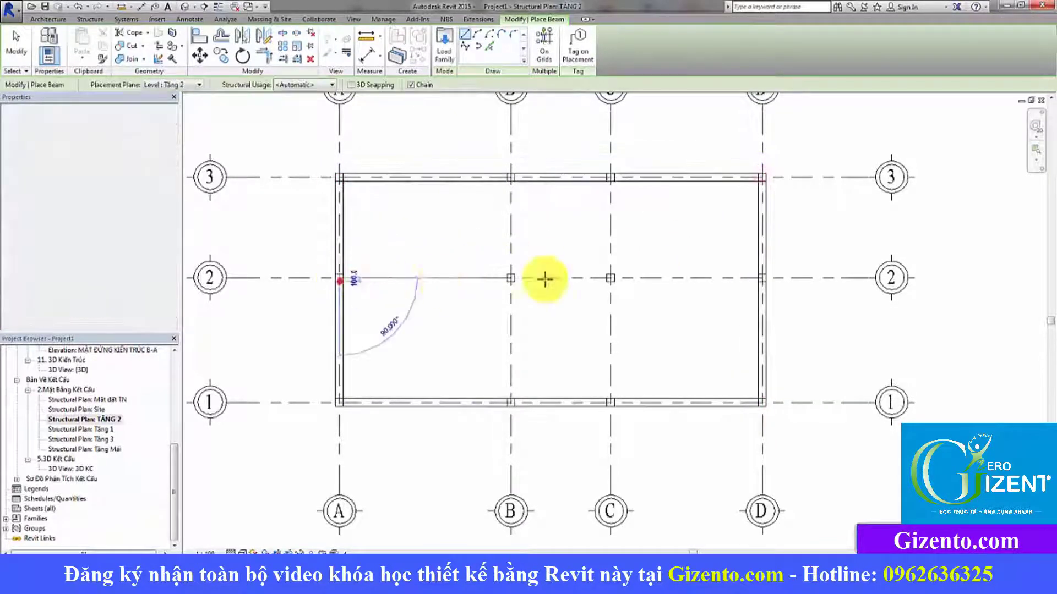
click(766, 278)
key(Escape)
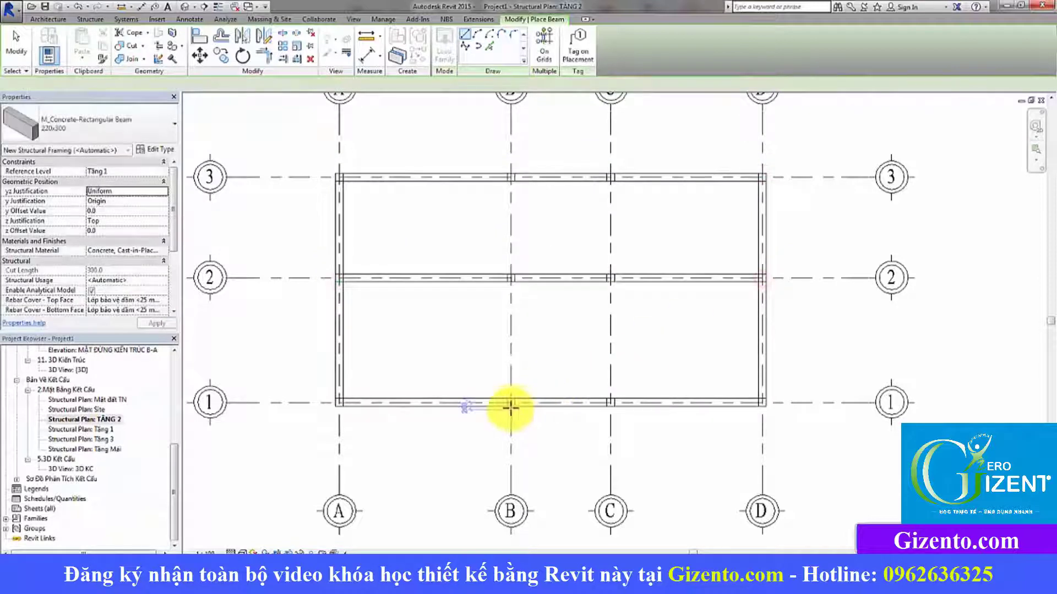
- Draw beams along grids B and C, each from grid 1 to grid 3
click(510, 404)
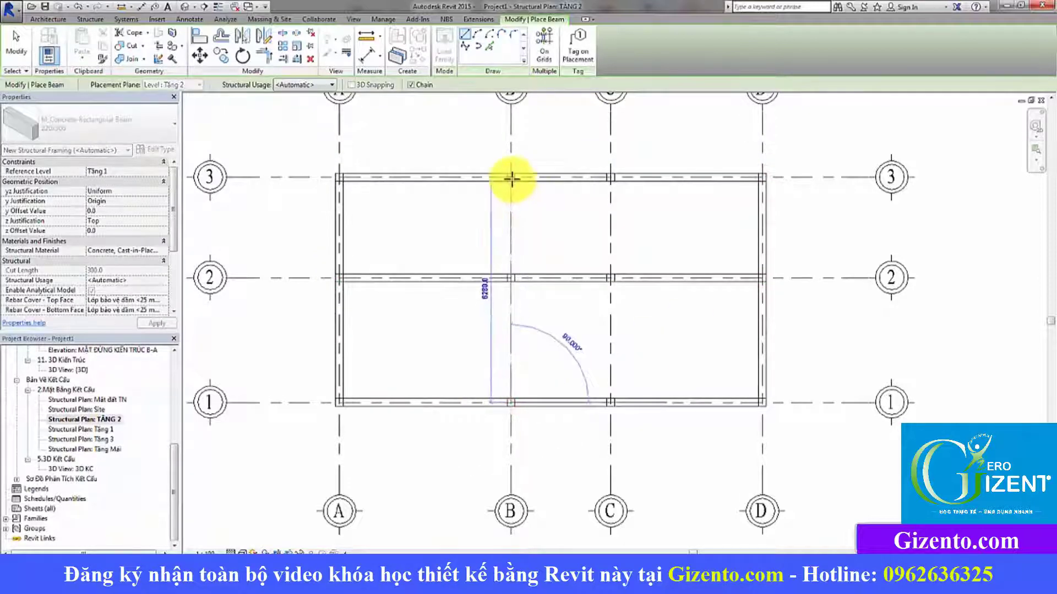
click(511, 179)
key(Escape)
click(611, 401)
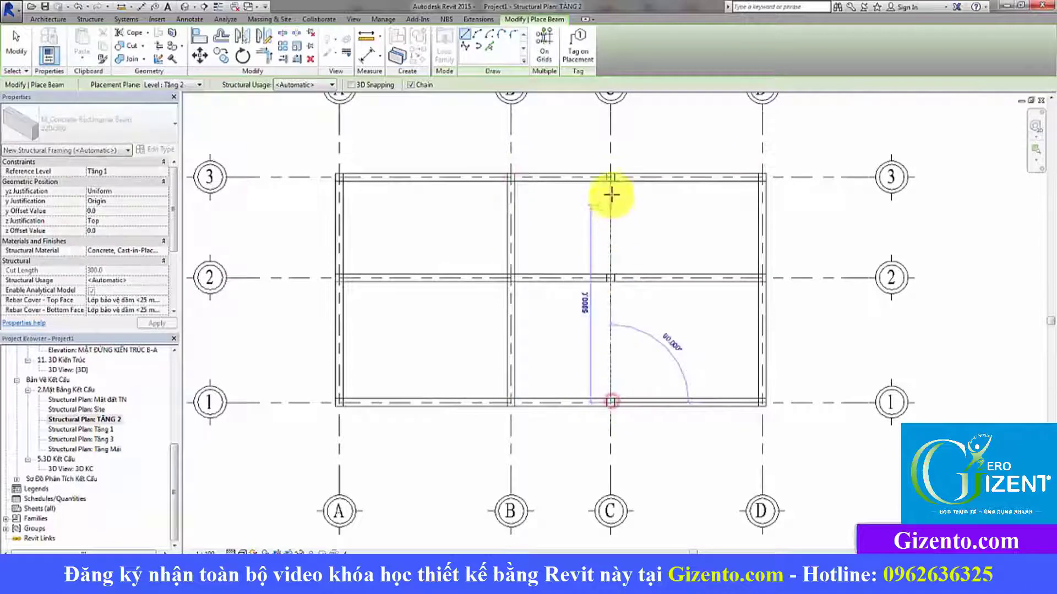
click(612, 178)
key(Escape)
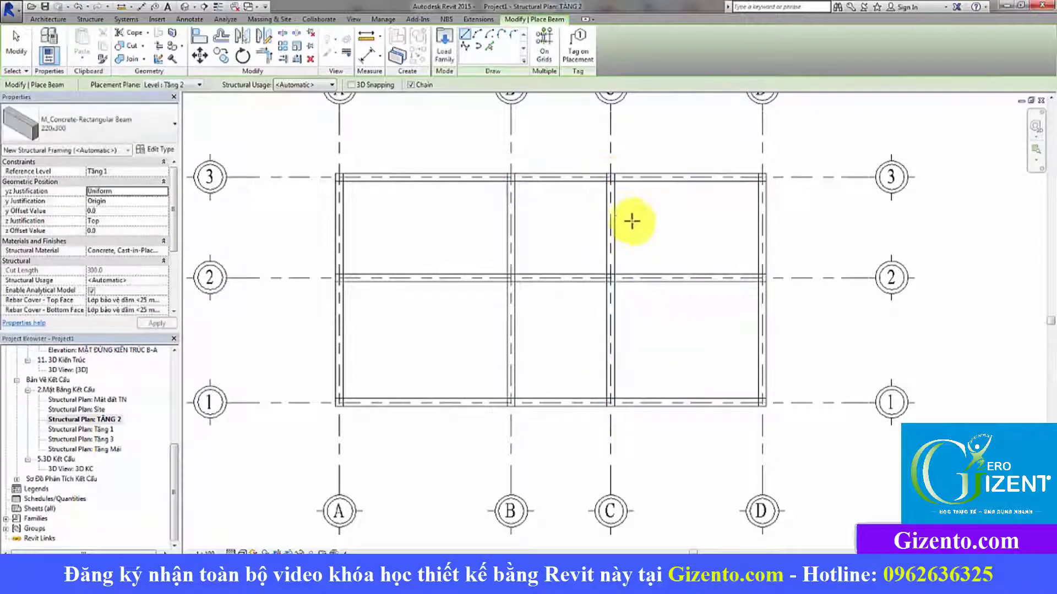
- Inspect the PDF's left bay between grids 1 and 3, including the top dimensions
click(154, 550)
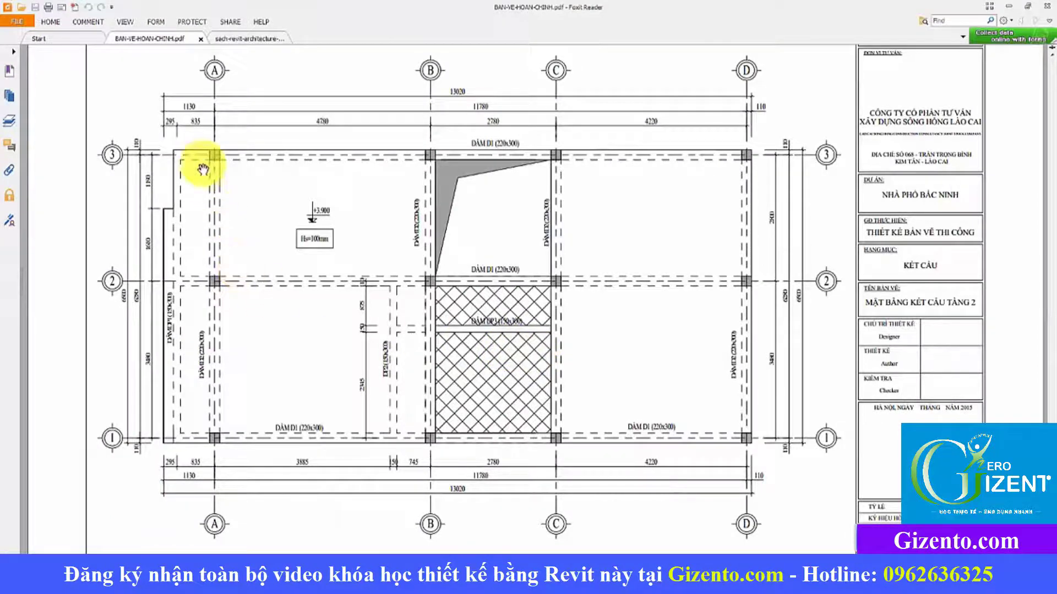
ctrl+scroll(173, 132, up, 2)
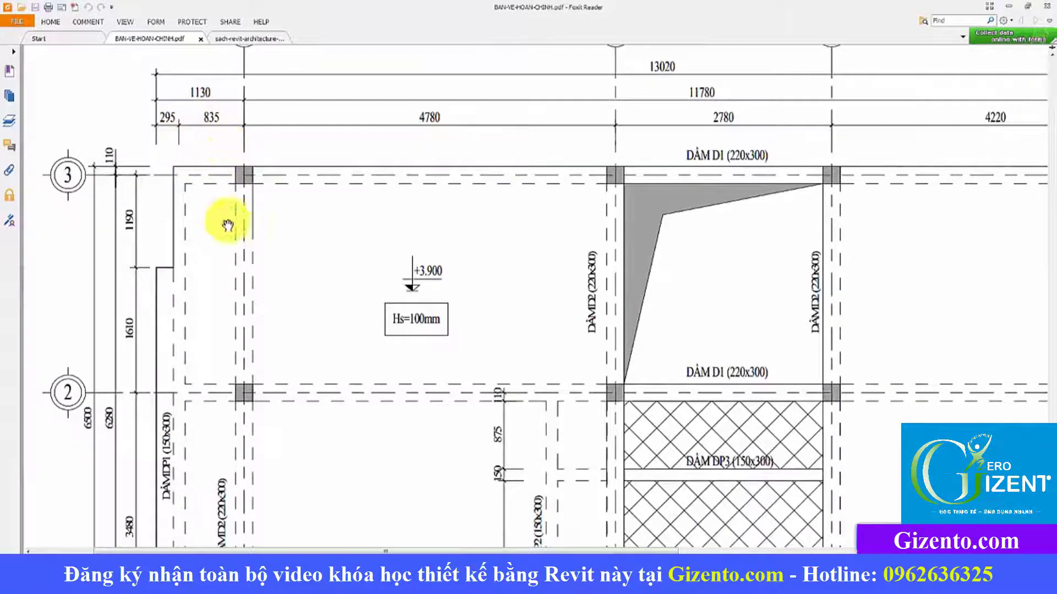
drag(248, 266, 278, 134)
drag(283, 178, 259, 295)
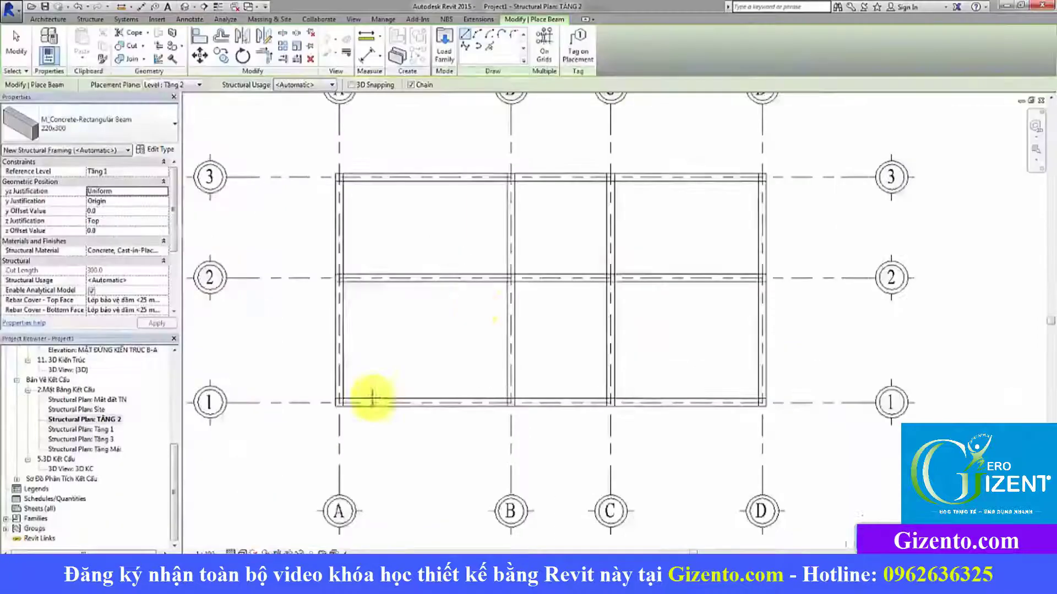
- Draw an M_Concrete-Rectangular Beam 150x300 from grid 3 to grid 1 left of grid A, then select it
scroll(488, 338, down, 1)
click(64, 119)
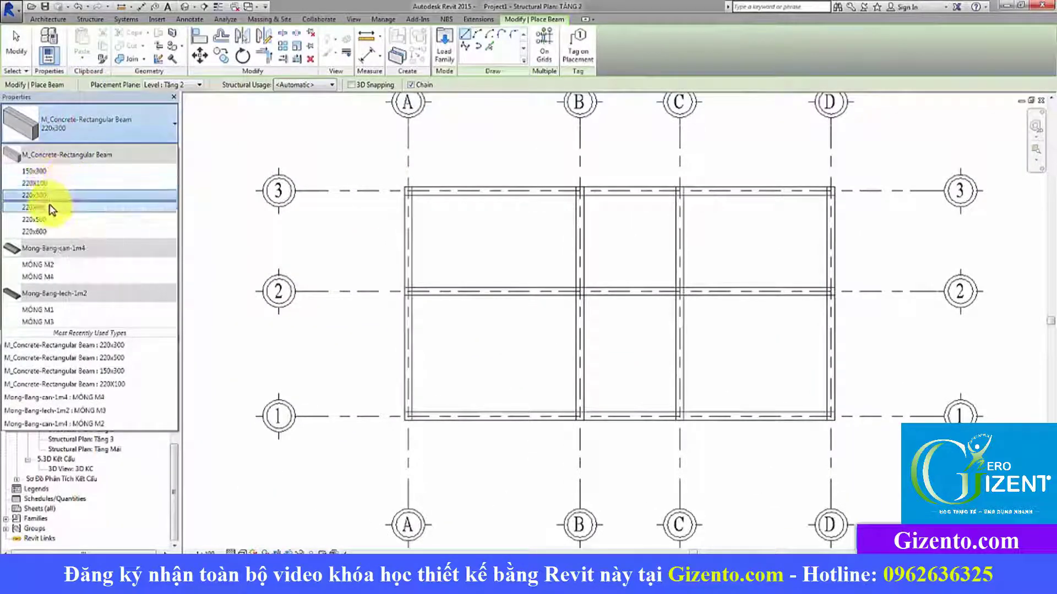
click(53, 172)
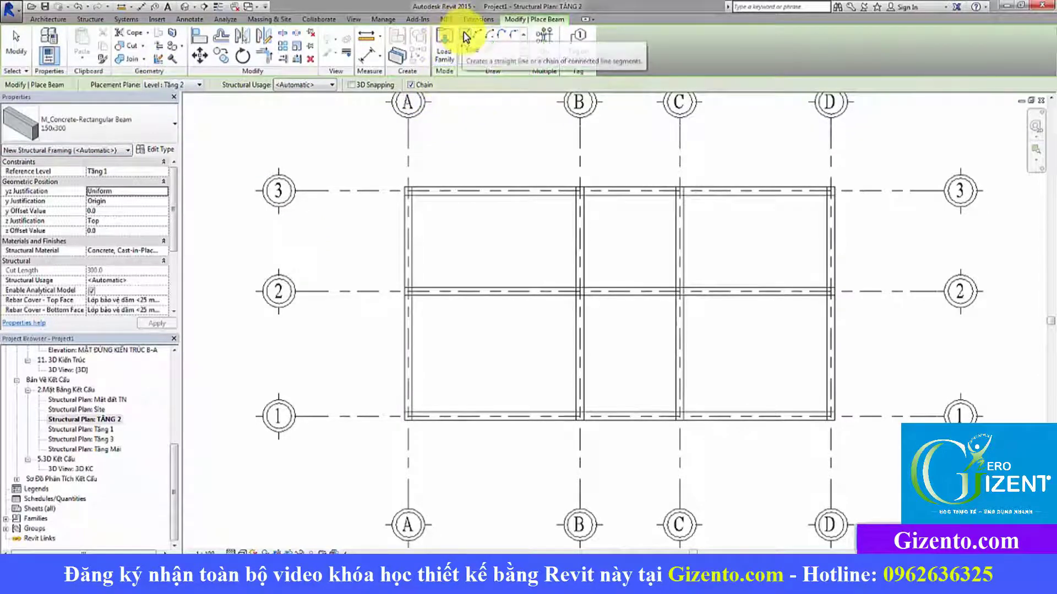
click(348, 191)
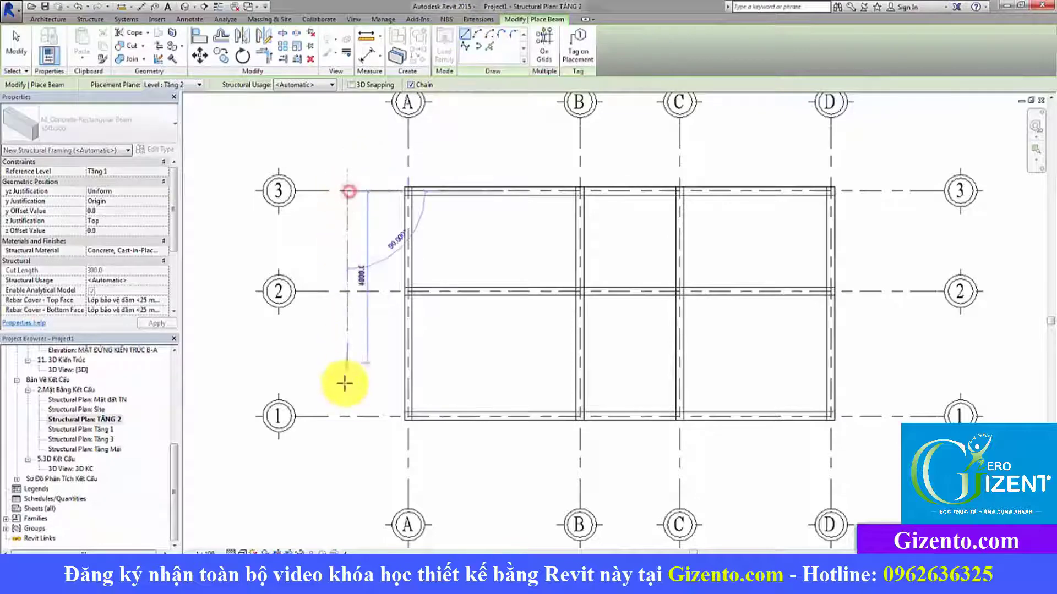
click(345, 419)
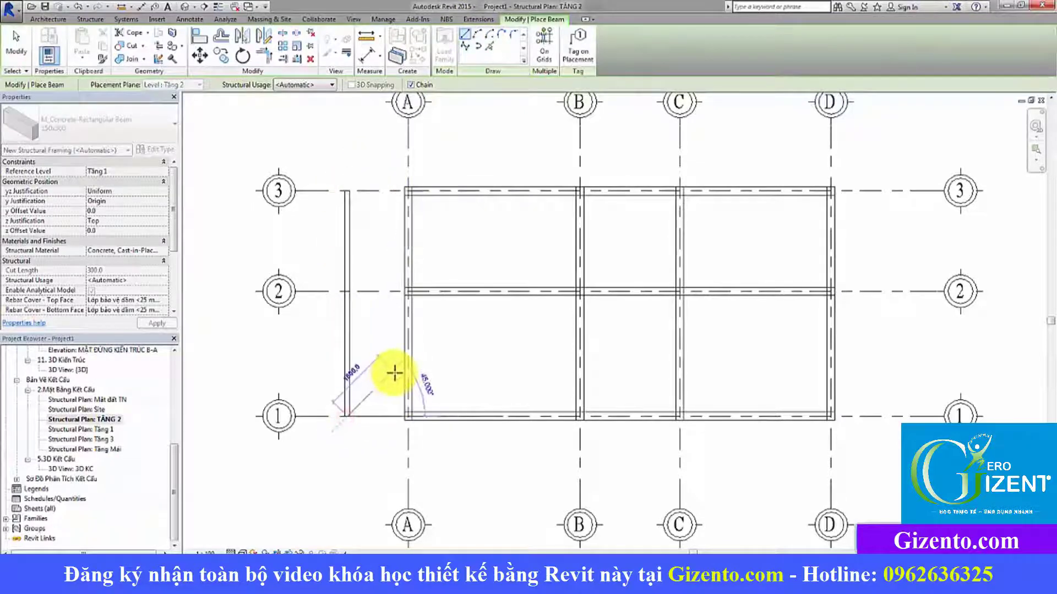
key(Escape)
key(Escape)
click(348, 346)
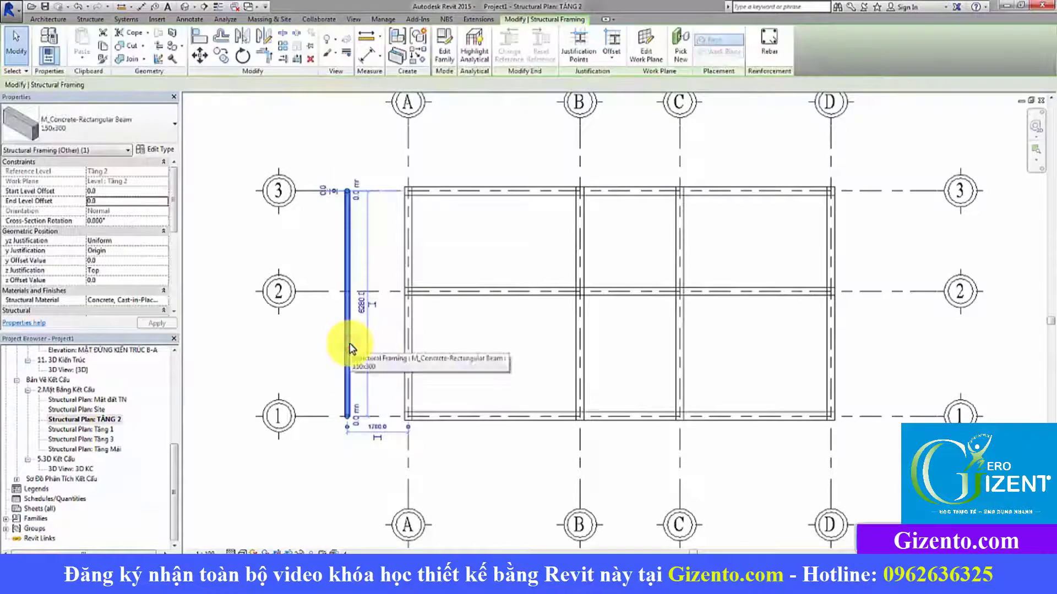
- Set the edge beam's temporary dimension to 835 from grid A, checked against the PDF
click(381, 428)
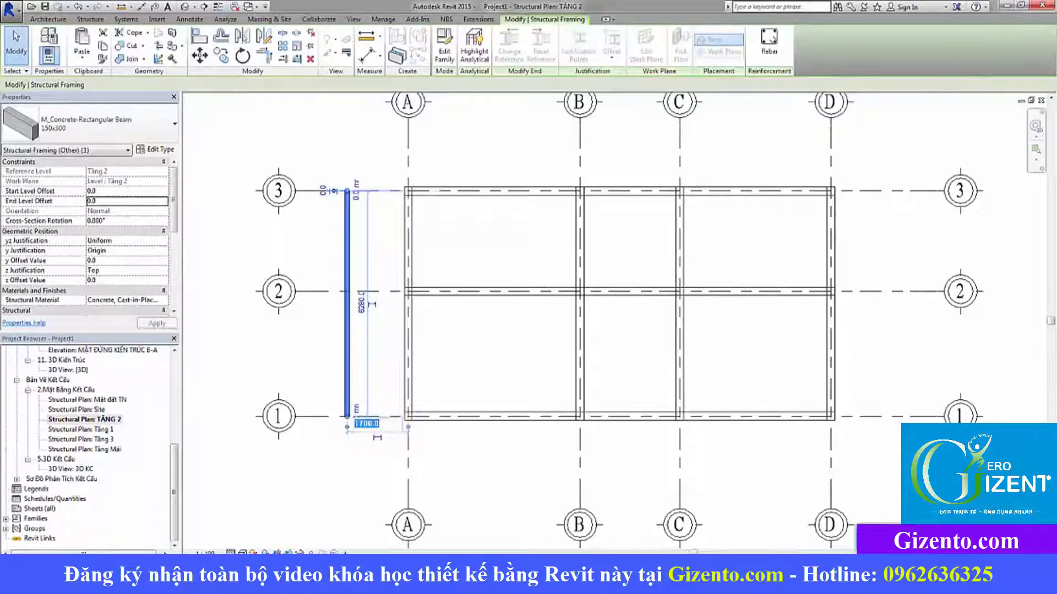
key(alt+Tab)
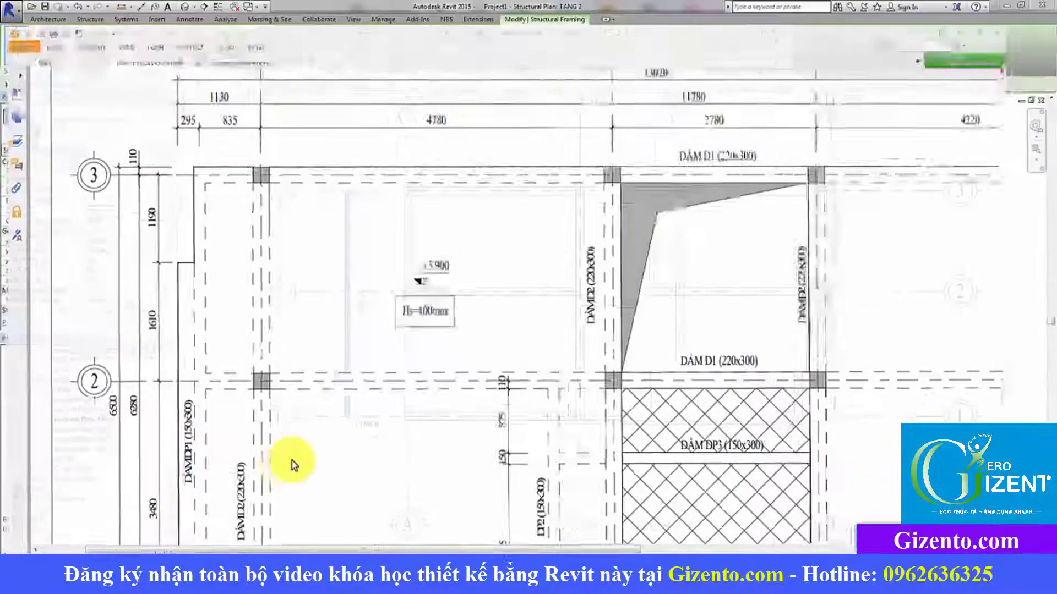
key(alt+Tab)
click(330, 472)
click(347, 409)
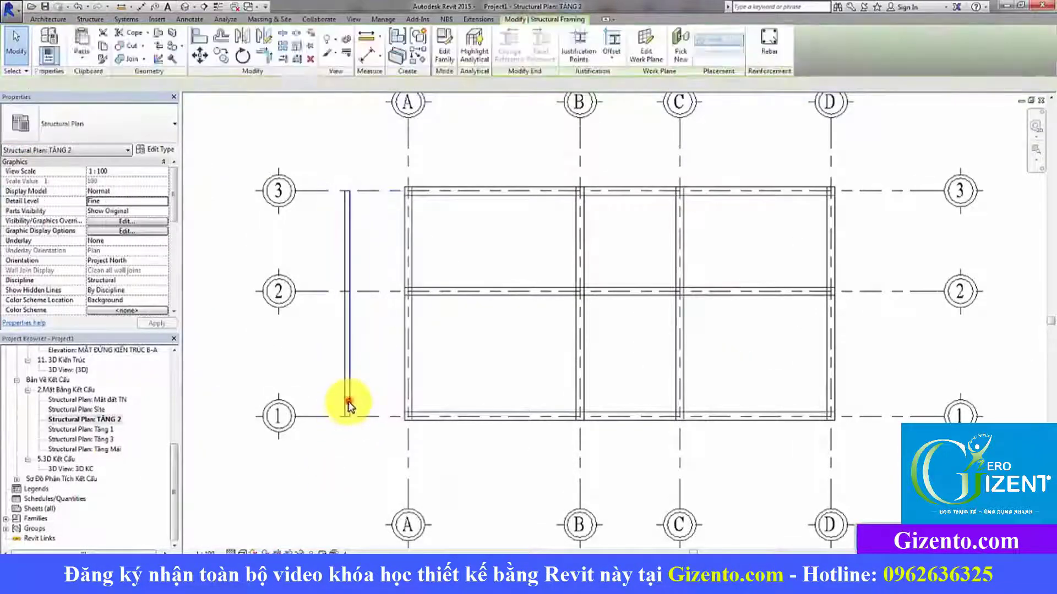
click(378, 427)
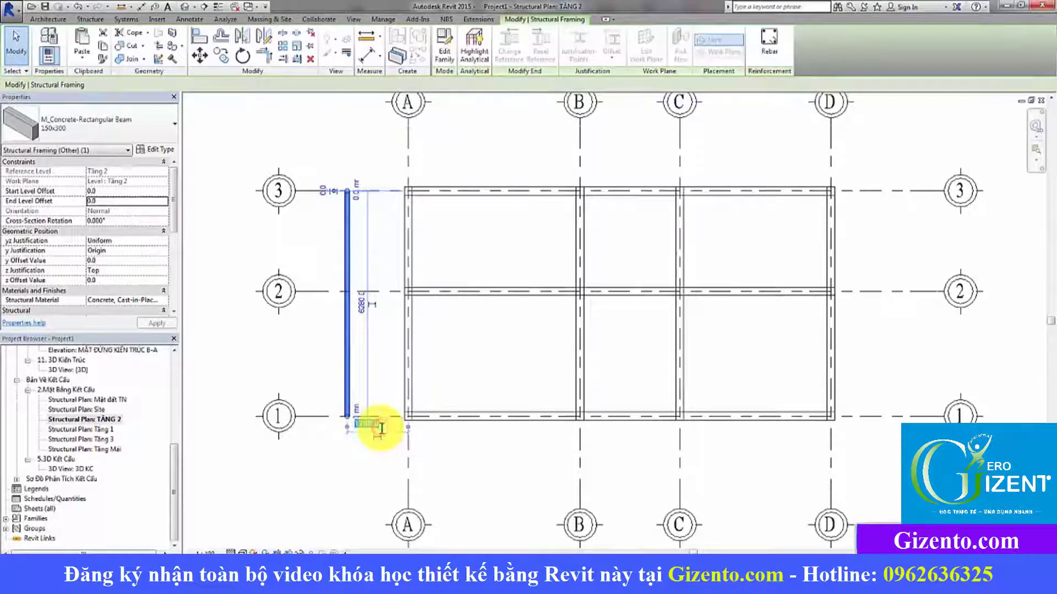
key(Return)
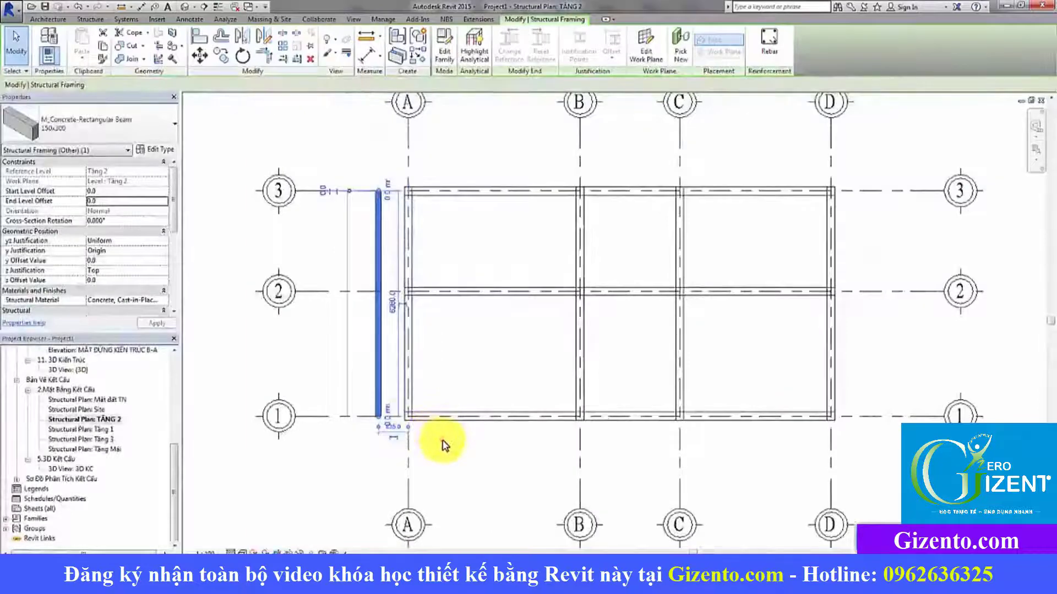
click(445, 445)
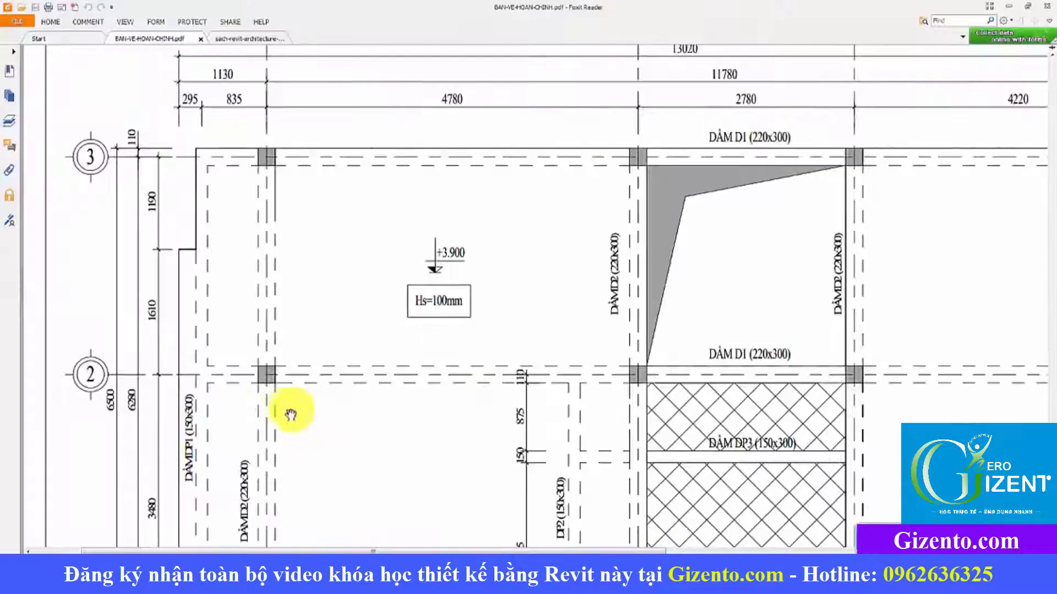
drag(290, 413, 364, 281)
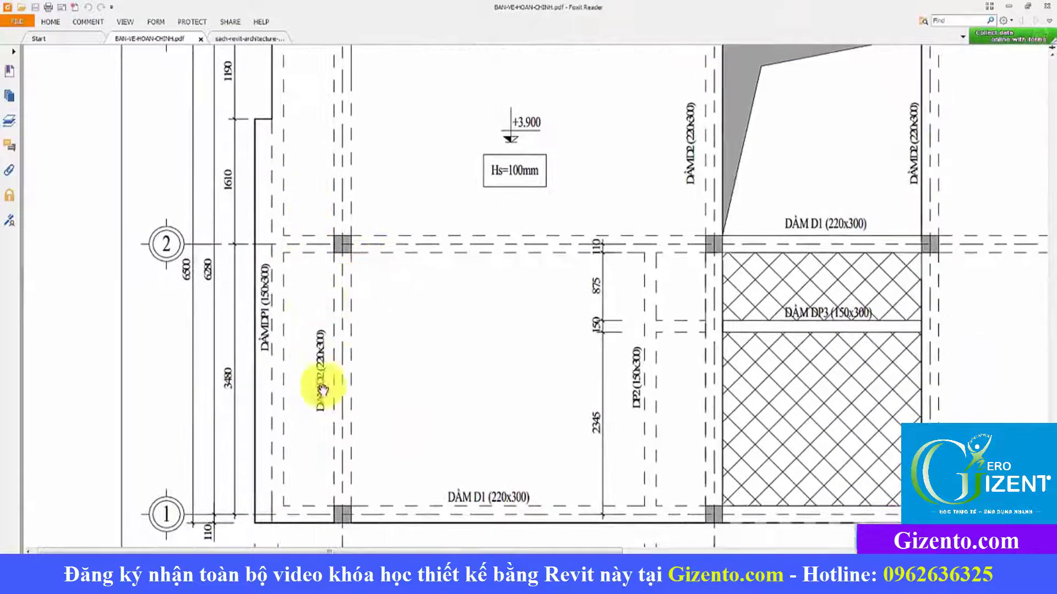
key(alt+Tab)
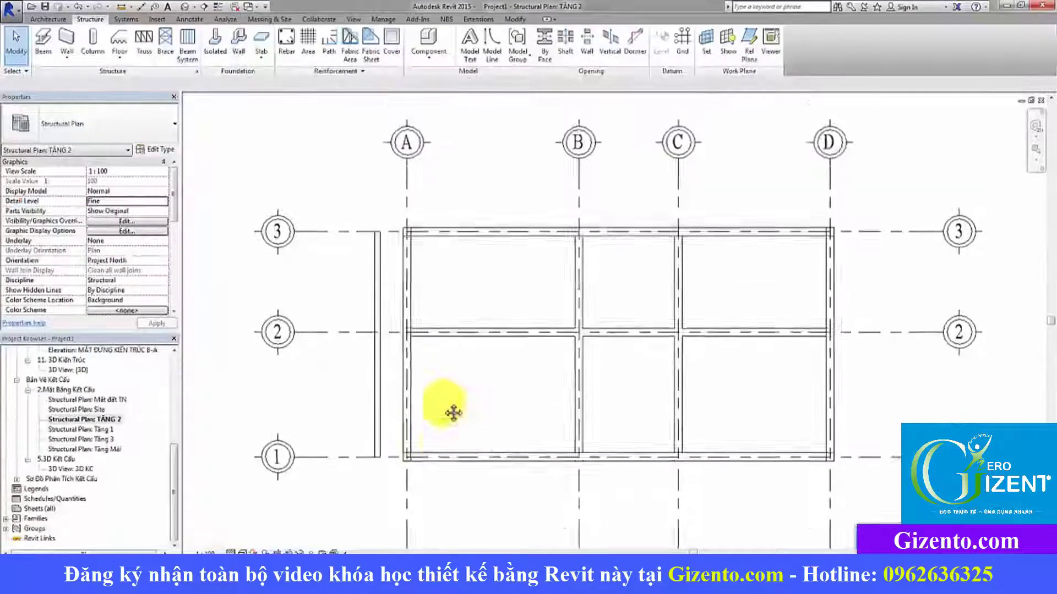
- Drag the left ends of the grid 3 and grid 2 beams onto the edge beam
scroll(413, 248, up, 3)
click(440, 238)
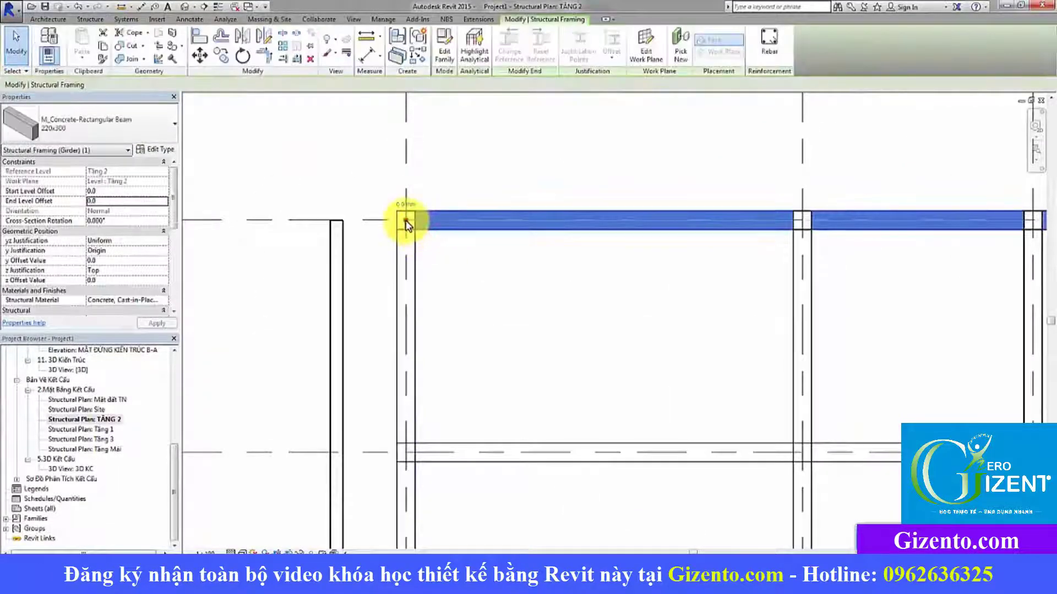
drag(407, 221, 337, 220)
click(457, 286)
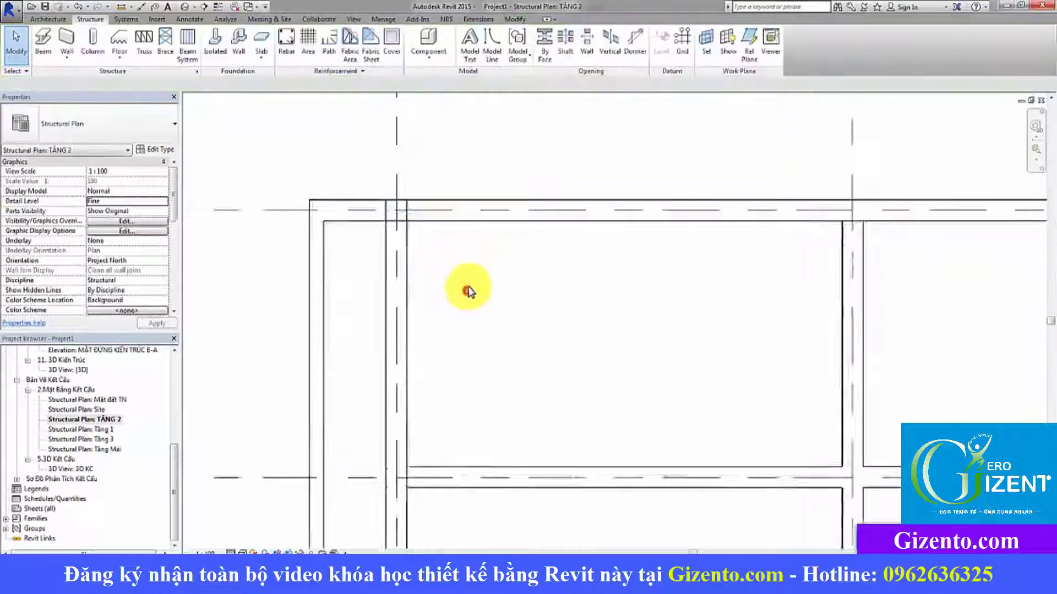
scroll(473, 292, up, 3)
scroll(498, 297, down, 2)
scroll(518, 264, up, 2)
scroll(500, 297, up, 2)
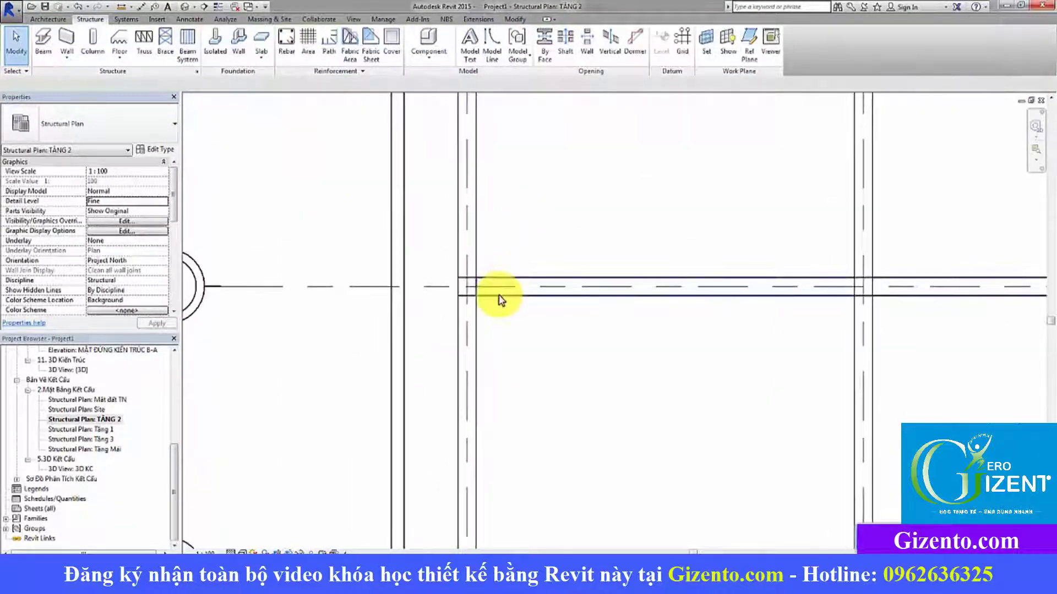
click(470, 289)
drag(444, 286, 400, 285)
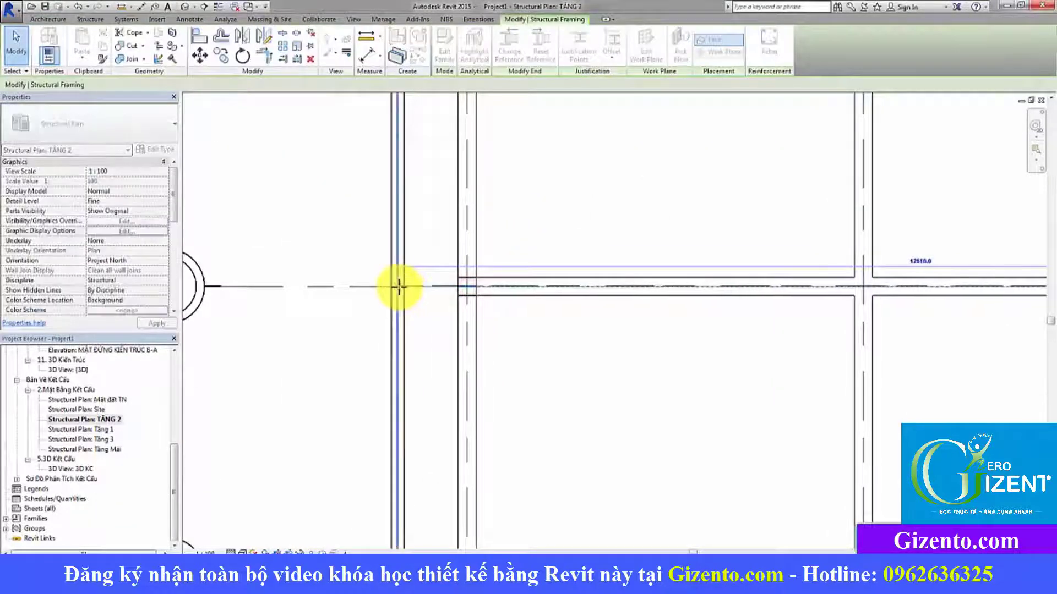
click(542, 358)
- Extend the grid 1 beam left to the edge beam and recentre the beam frame
scroll(542, 358, down, 3)
scroll(528, 396, up, 2)
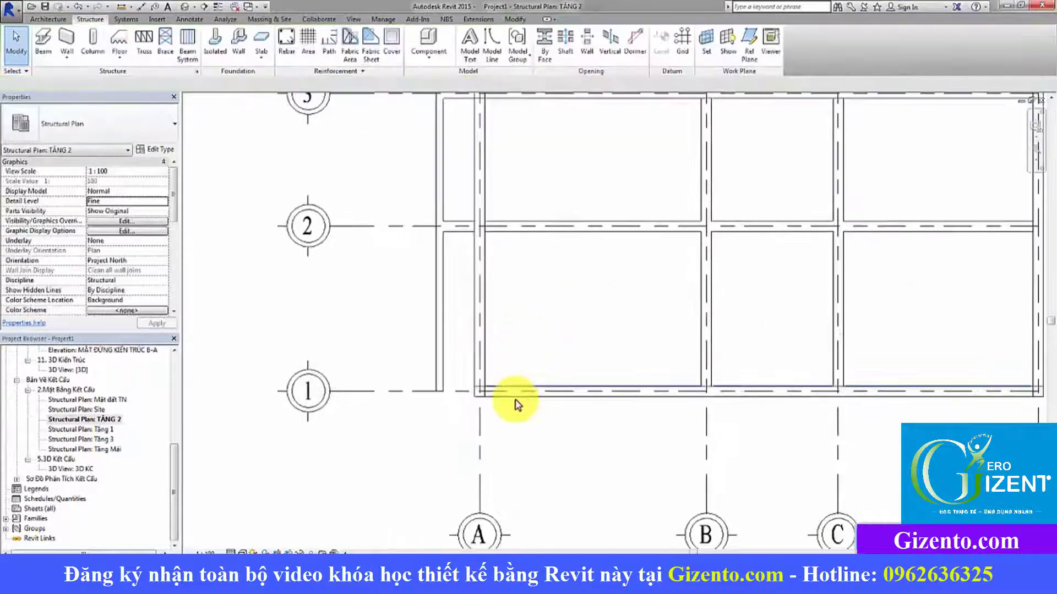
scroll(446, 401, up, 1)
click(487, 392)
drag(489, 392, 441, 388)
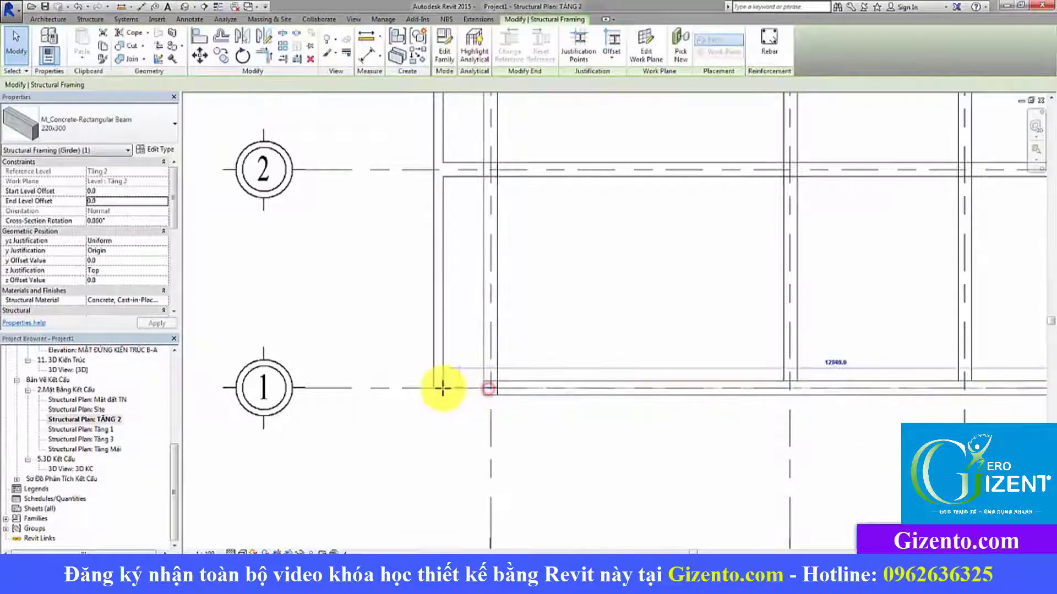
click(445, 453)
scroll(445, 453, down, 3)
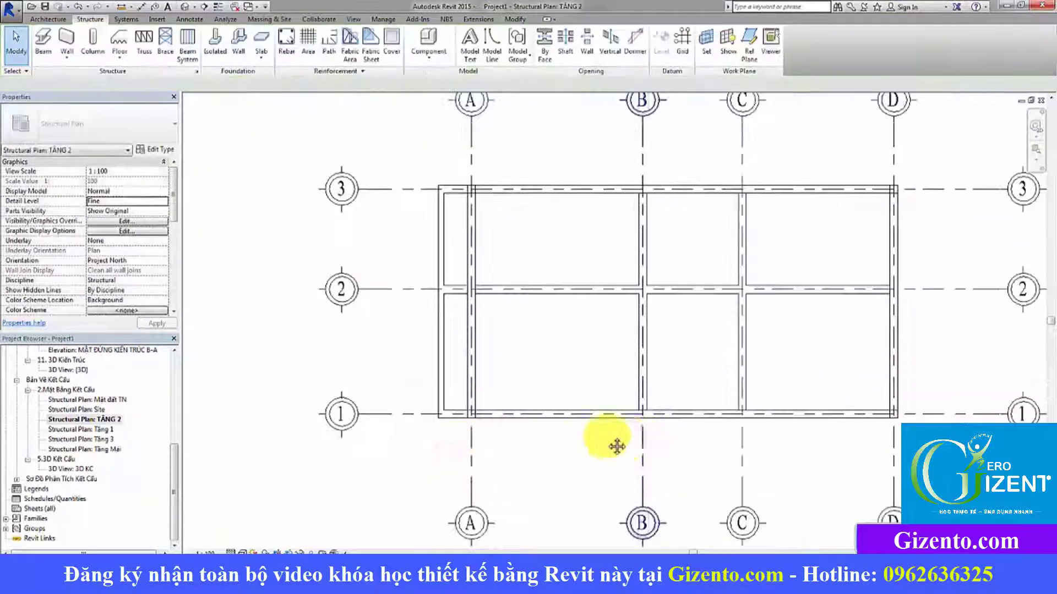
middle_drag(611, 441, 465, 479)
- Check the DP2 (150x300) beam and bottom dimension rows in the PDF, then return to Revit
key(alt+Tab)
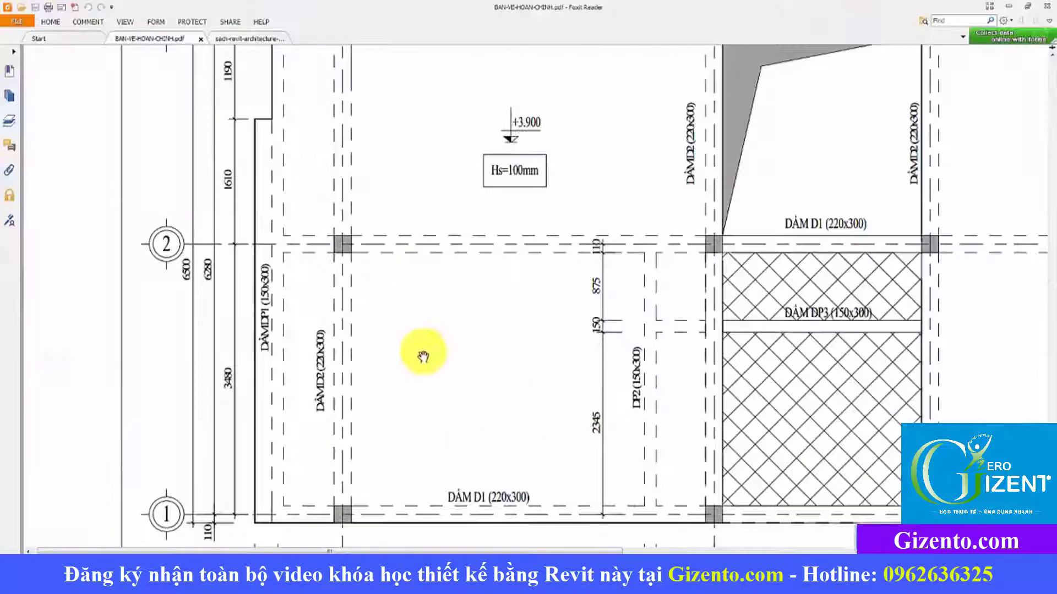
drag(550, 354, 400, 336)
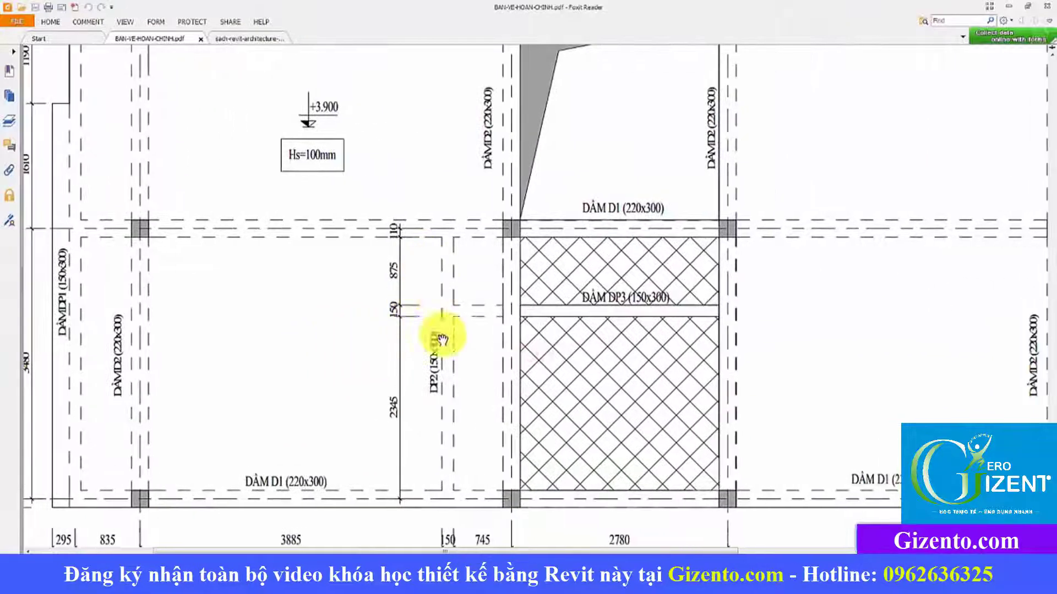
drag(468, 478, 459, 417)
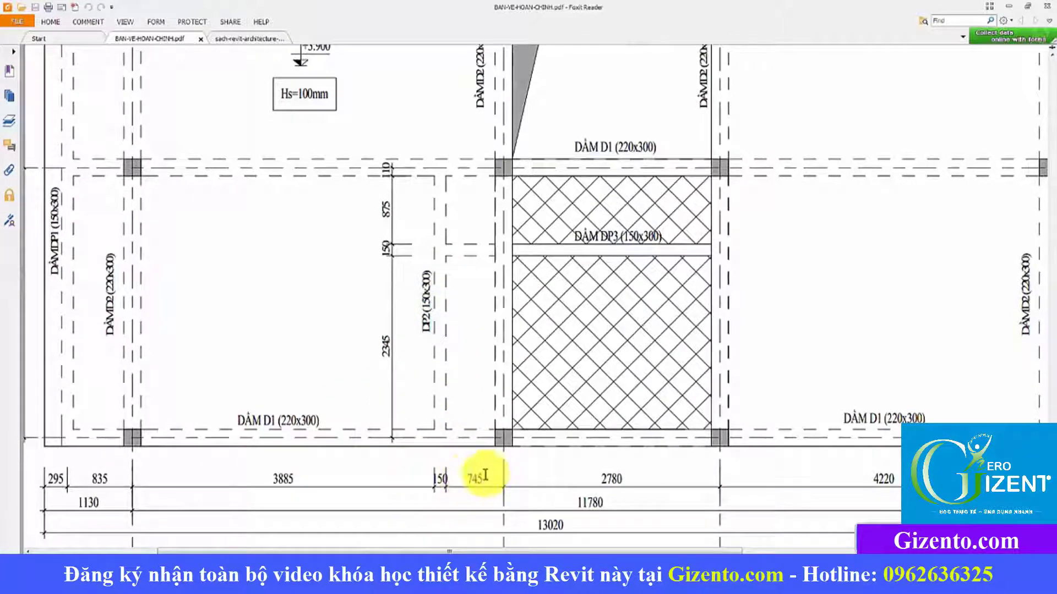
key(alt+Tab)
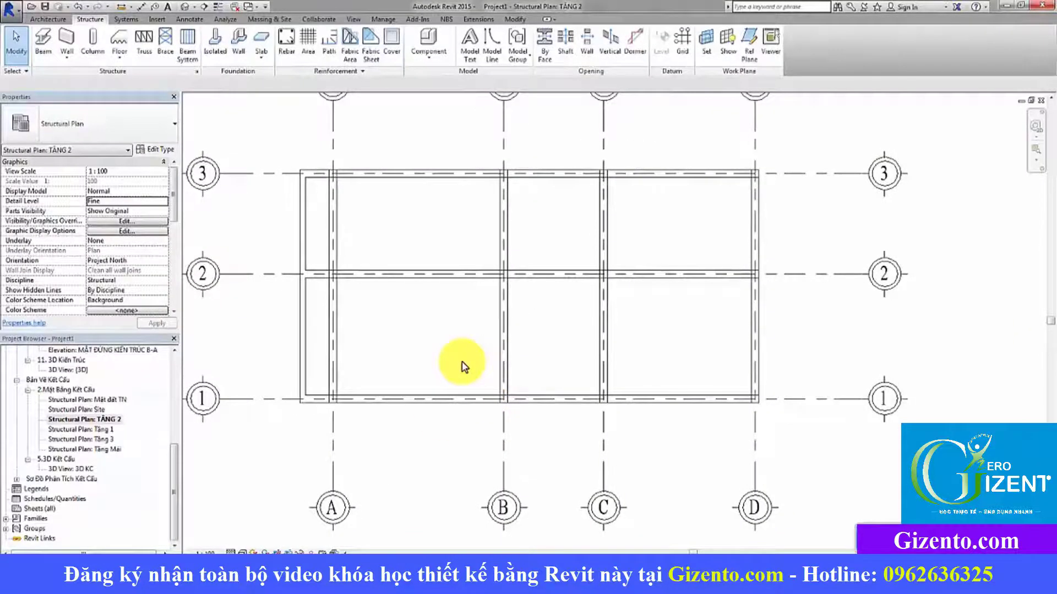
- Draw a 150x300 secondary beam from grid 1 to grid 2 in bay A–B using BM
key(b)
key(m)
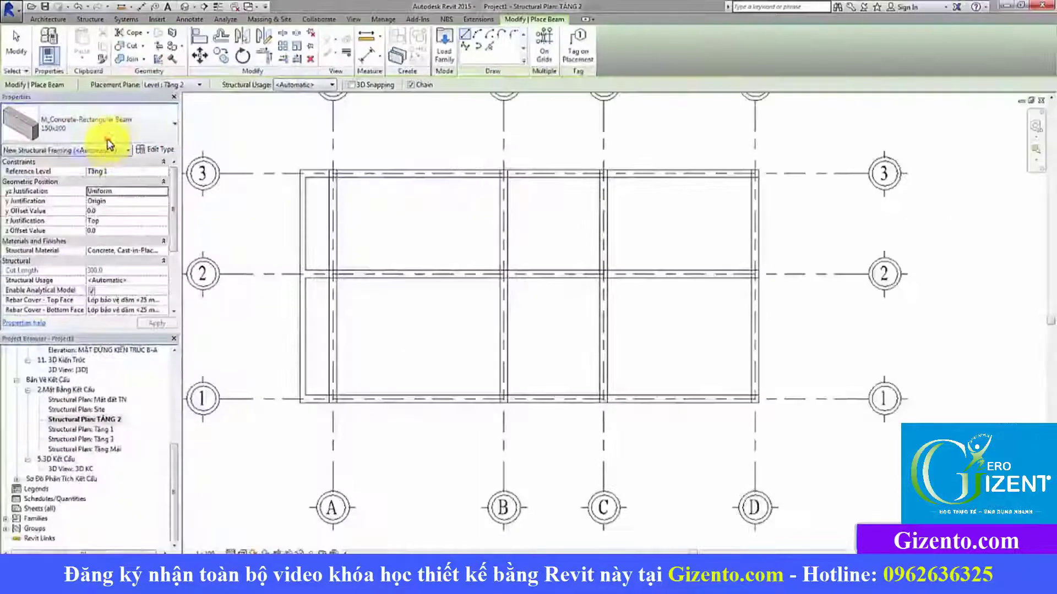
click(110, 119)
click(77, 142)
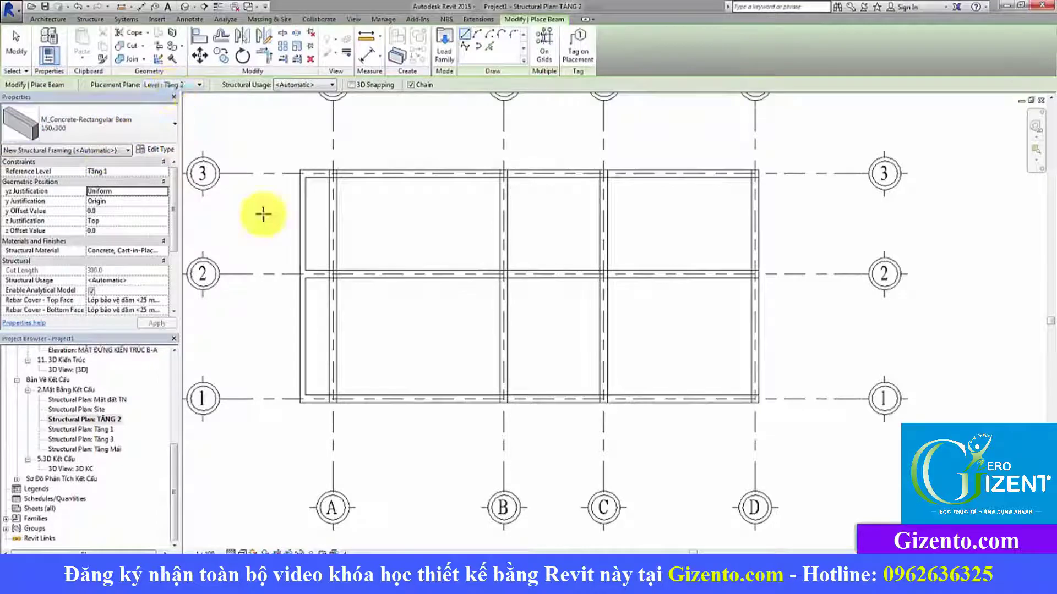
click(447, 398)
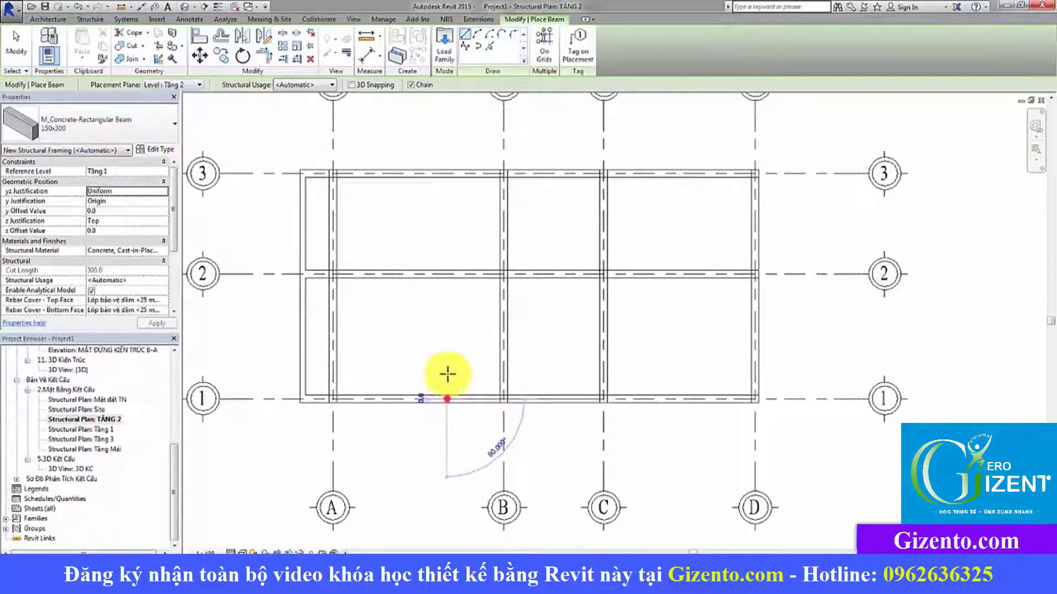
click(447, 274)
key(Escape)
key(Escape)
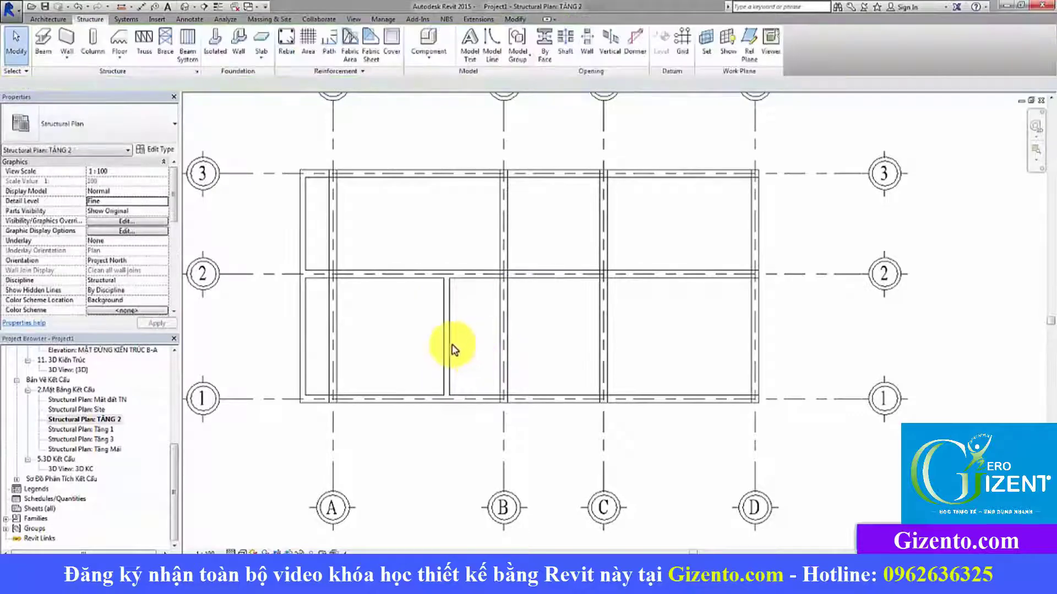